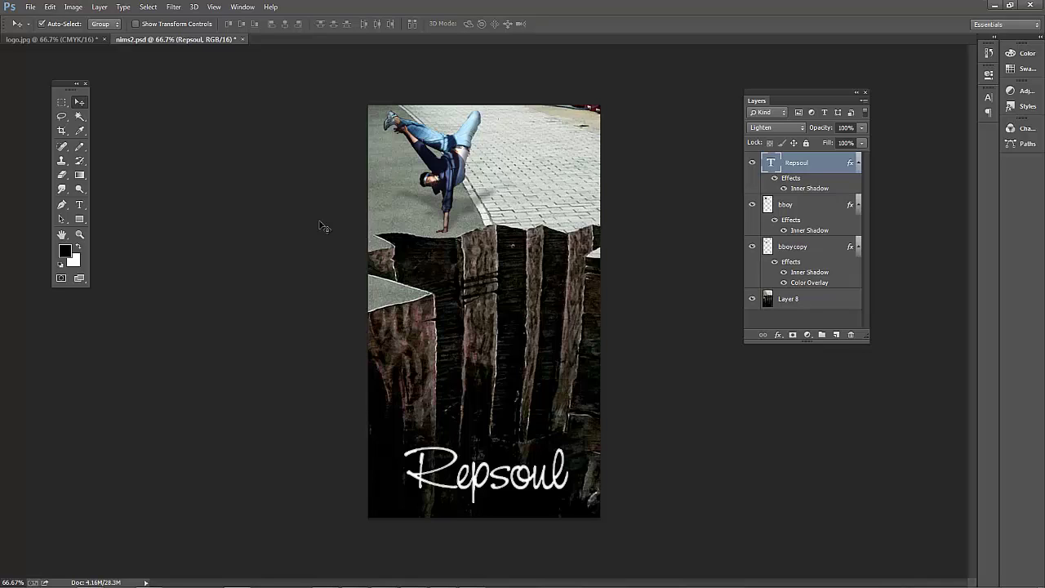
Zoom the poster to 200% and scroll down to the chrome Repsoul script.
key("ctrl+plus")
key("ctrl+plus")
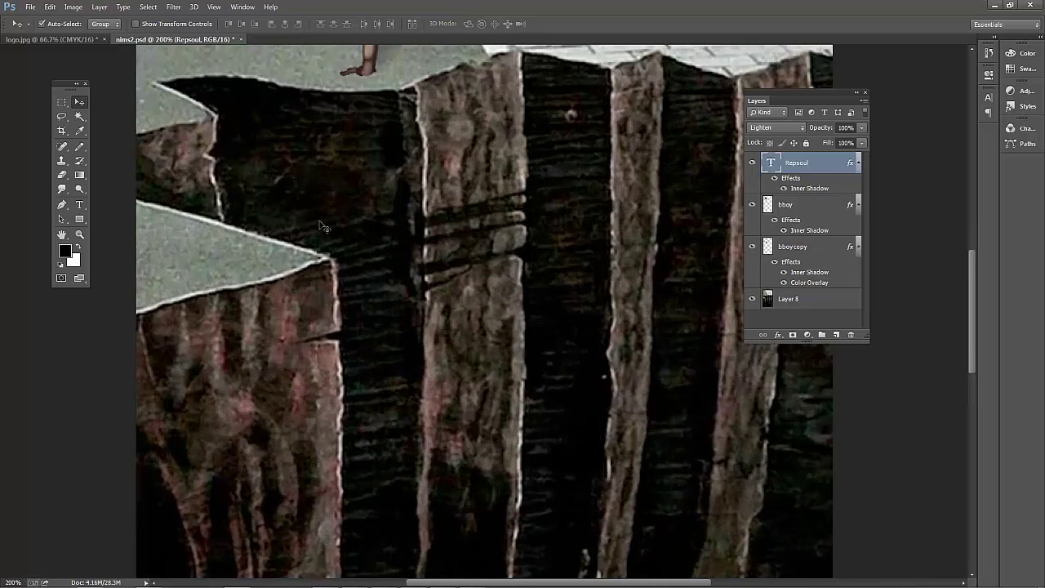
scroll(323, 226, "down", 10)
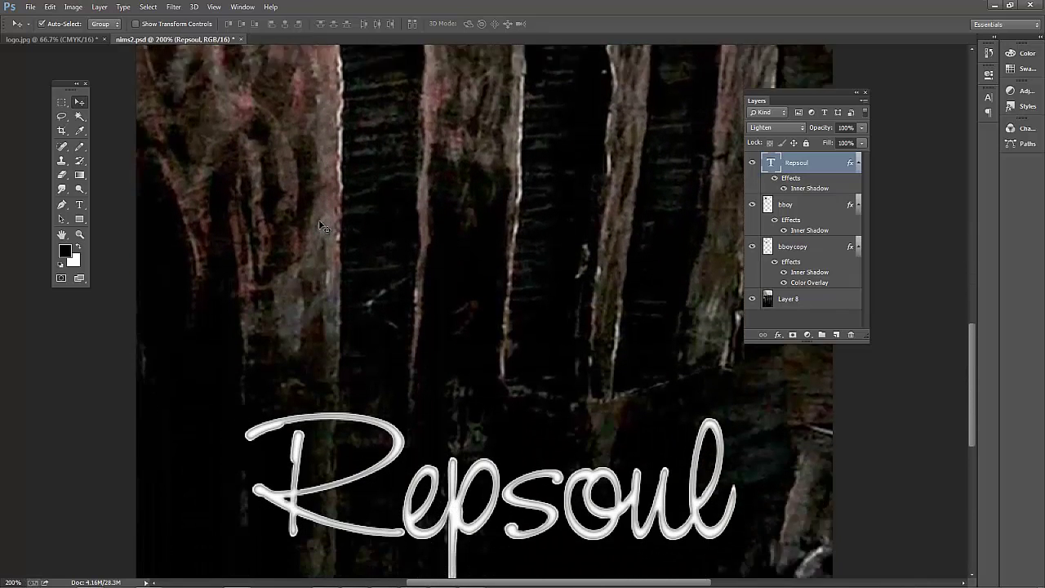
scroll(323, 226, "down", 2)
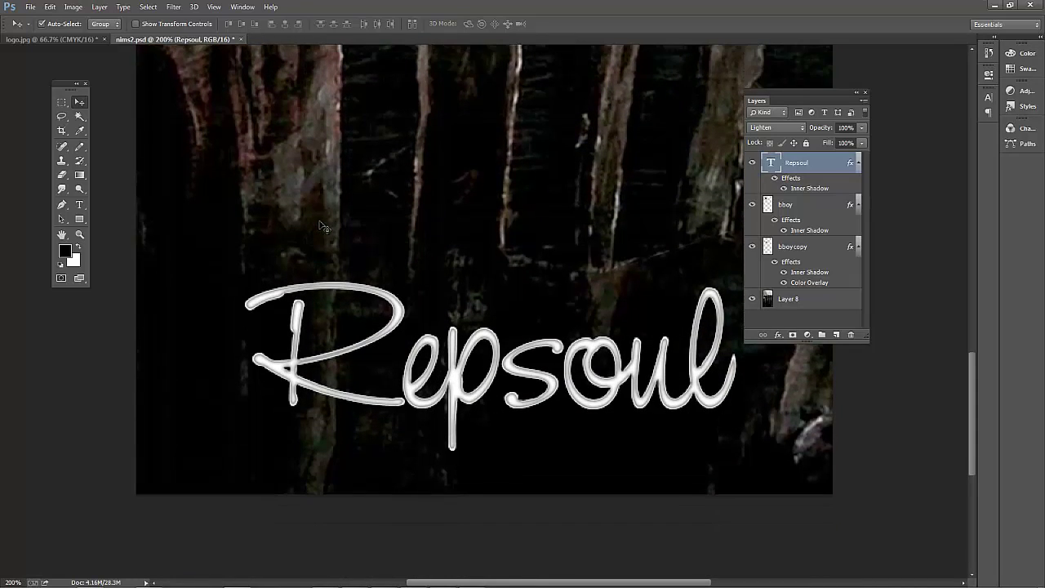
Open the Repsoul text's Inner Shadow settings and preview a couple of contour presets.
double_click(849, 165)
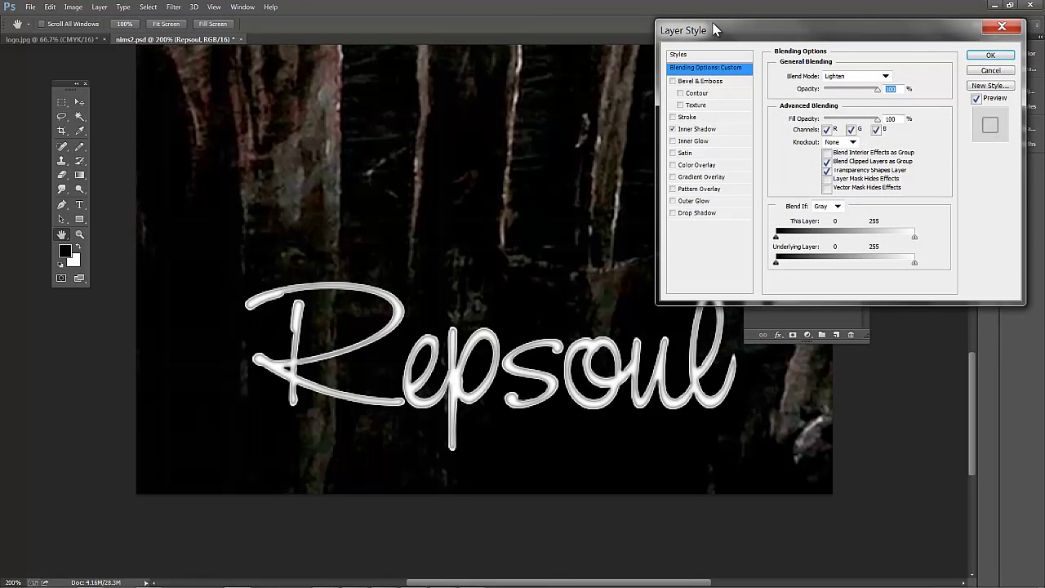
left_click_drag(714, 30, 673, 19)
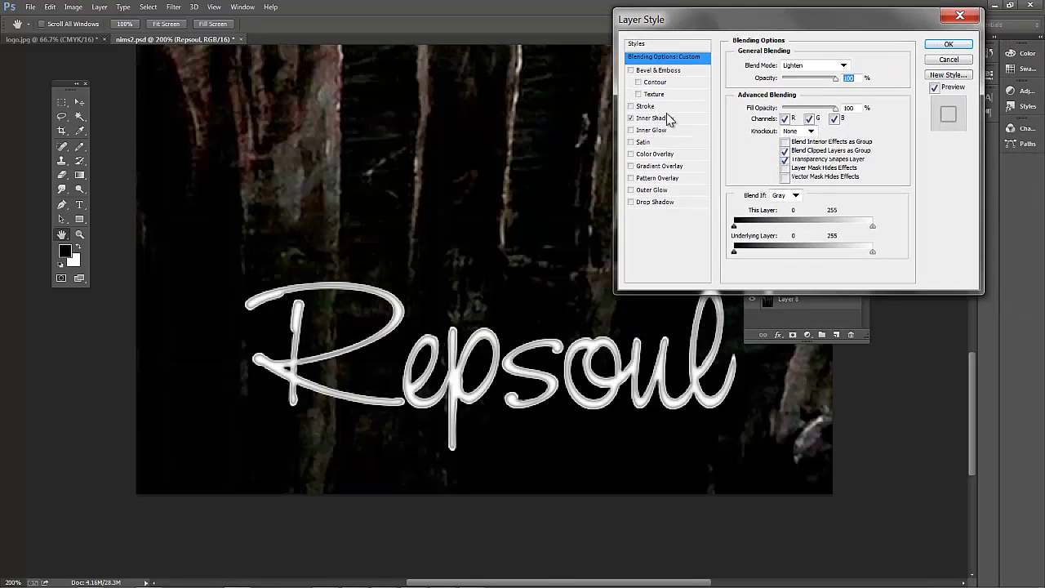
left_click(659, 121)
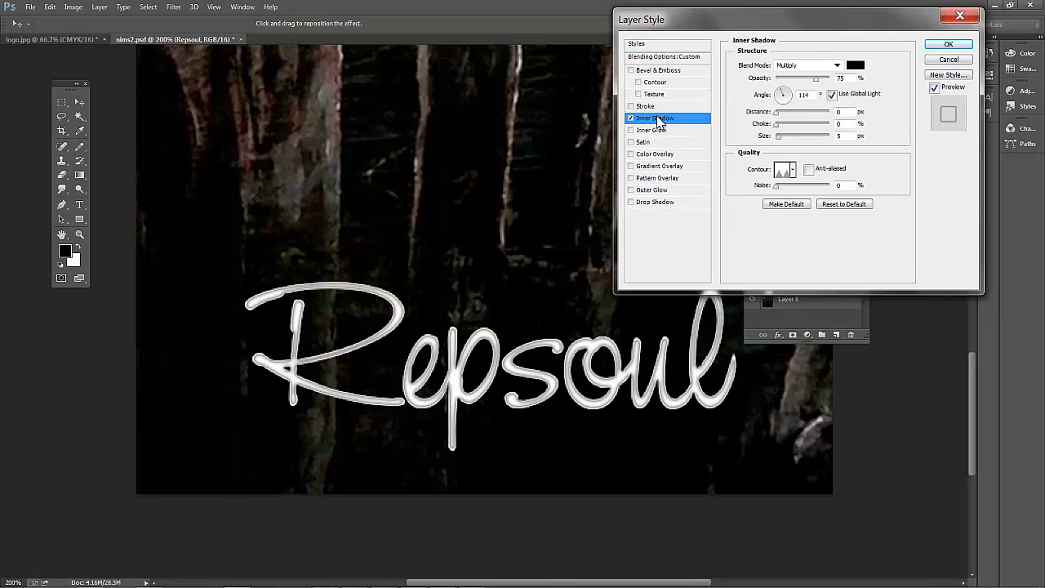
left_click(792, 170)
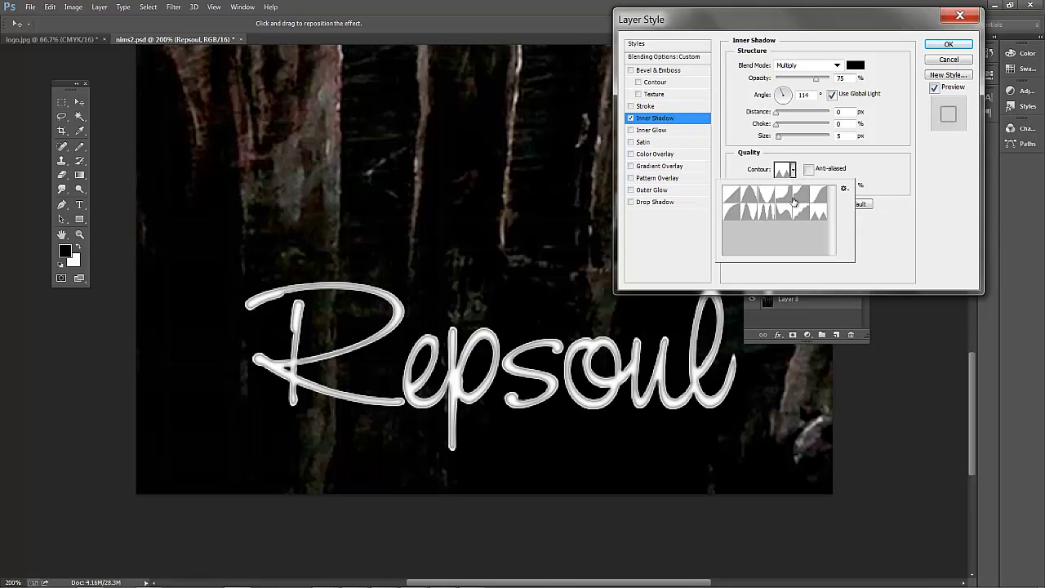
left_click(800, 193)
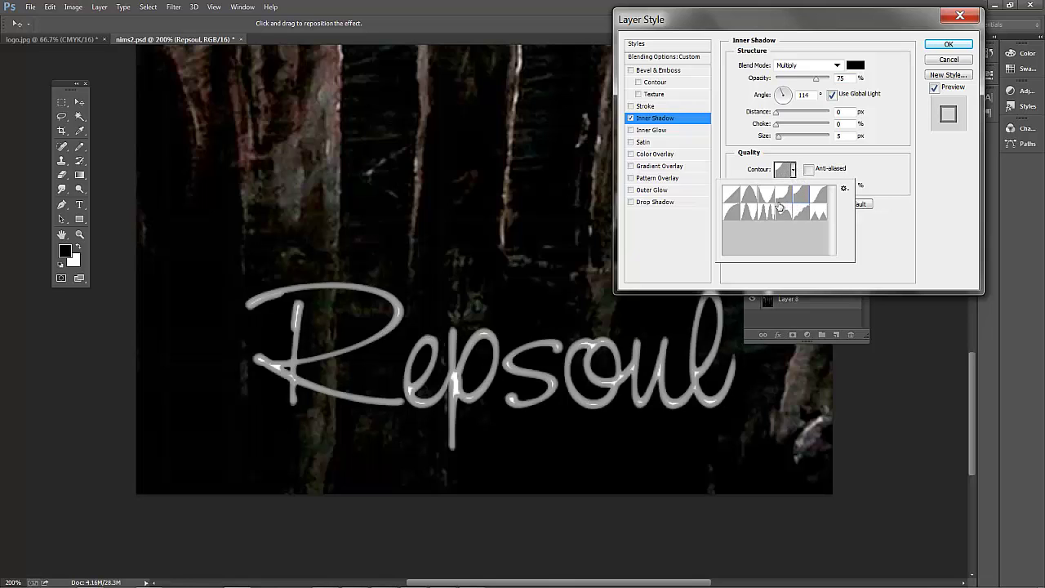
left_click(780, 215)
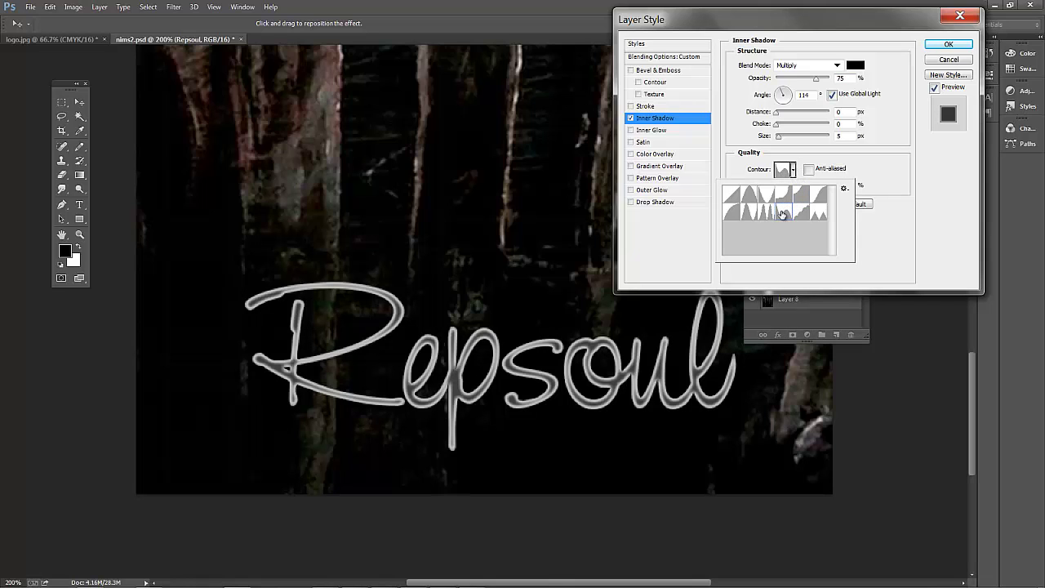
left_click(780, 114)
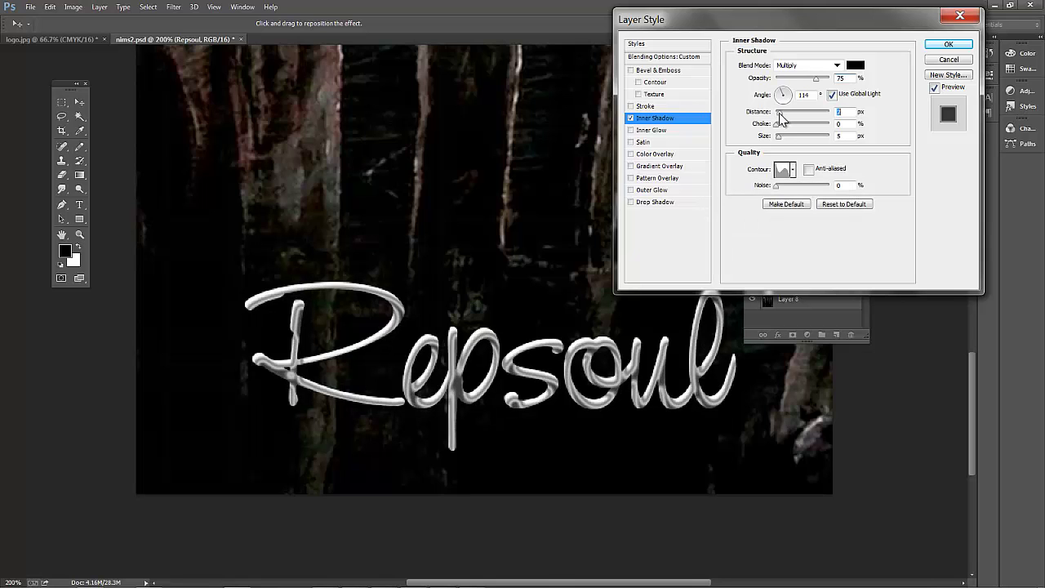
Compare several more contour shapes on the Repsoul inner shadow.
left_click(793, 169)
left_click(800, 214)
left_click(774, 217)
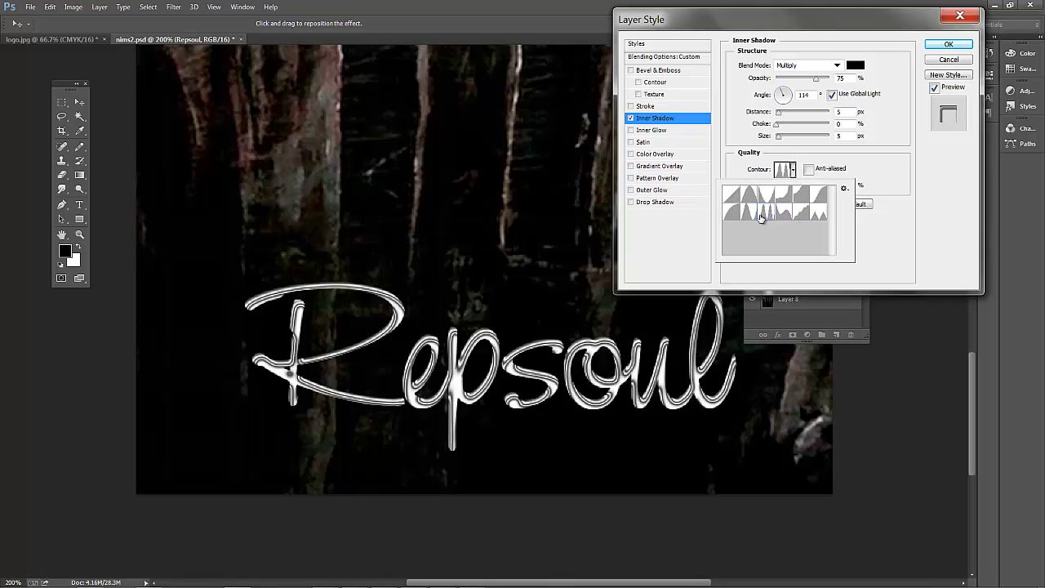
left_click(752, 217)
left_click(731, 219)
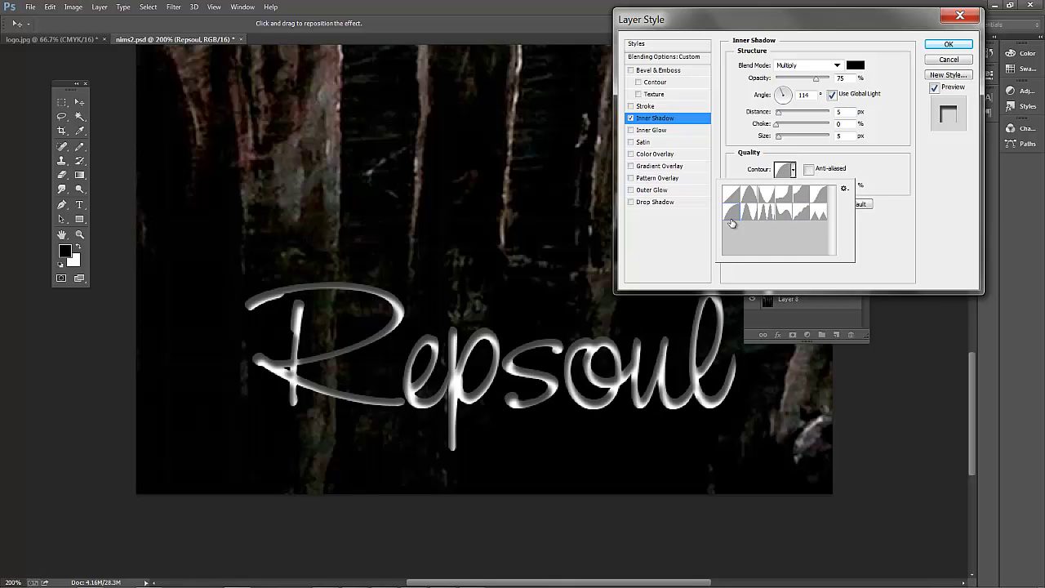
left_click(734, 207)
left_click(749, 201)
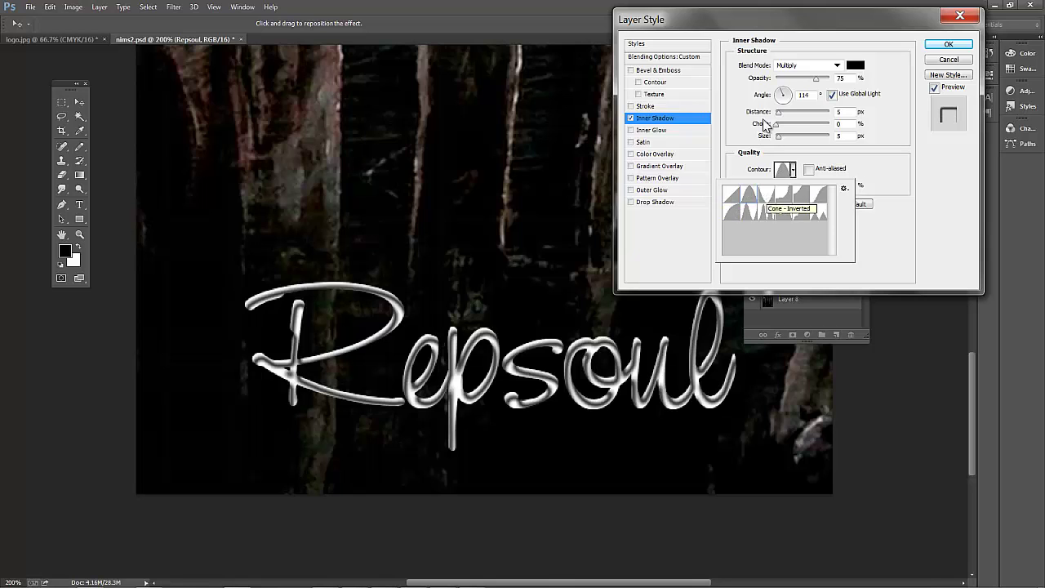
Set the inner shadow to distance 2, choke 7, size 8, Ring-Double contour, 100% opacity.
left_click_drag(778, 114, 780, 124)
left_click_drag(778, 137, 777, 112)
left_click(792, 169)
left_click(760, 213)
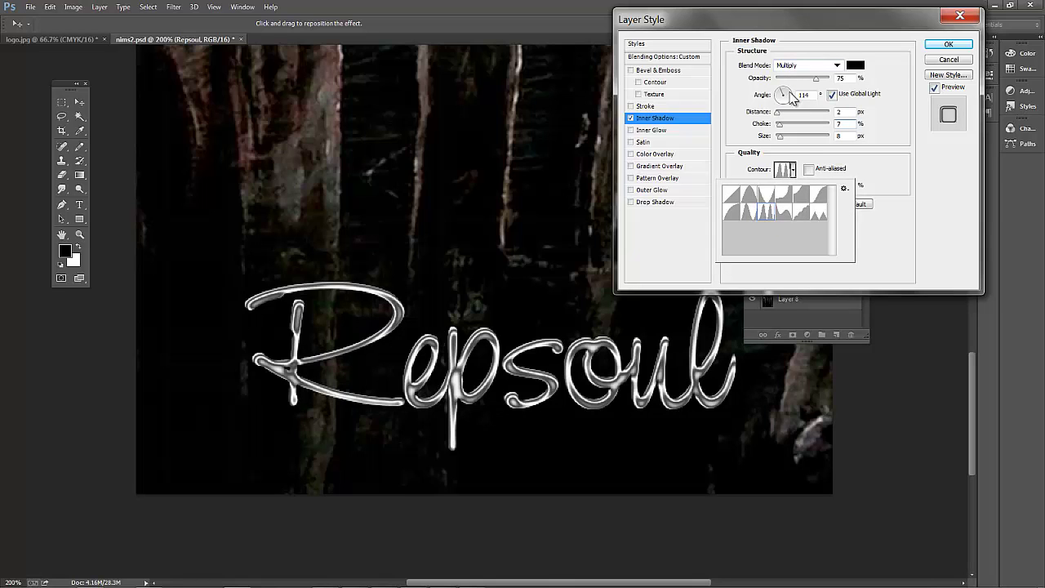
left_click_drag(807, 80, 863, 73)
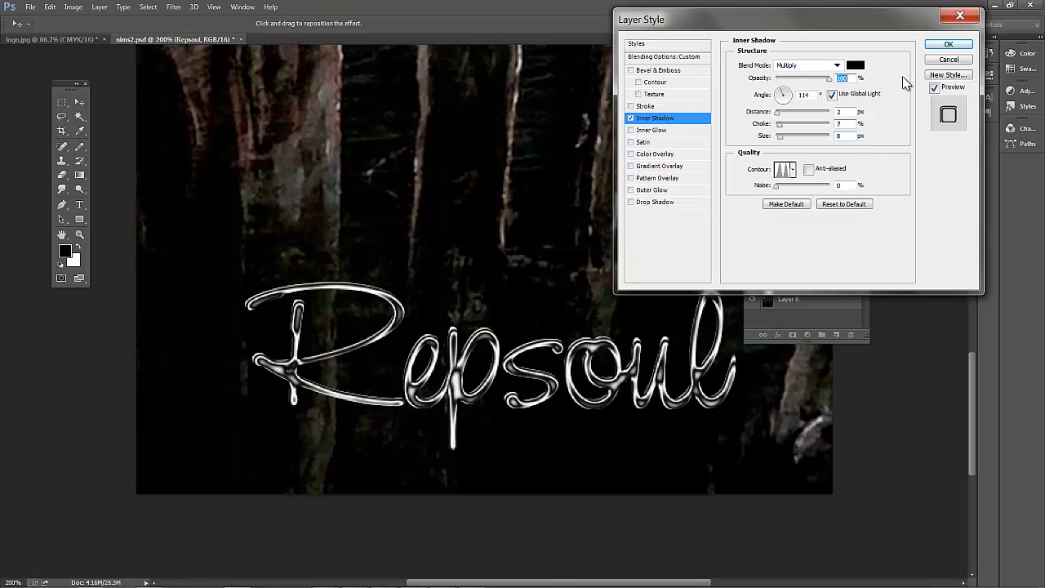
left_click(939, 46)
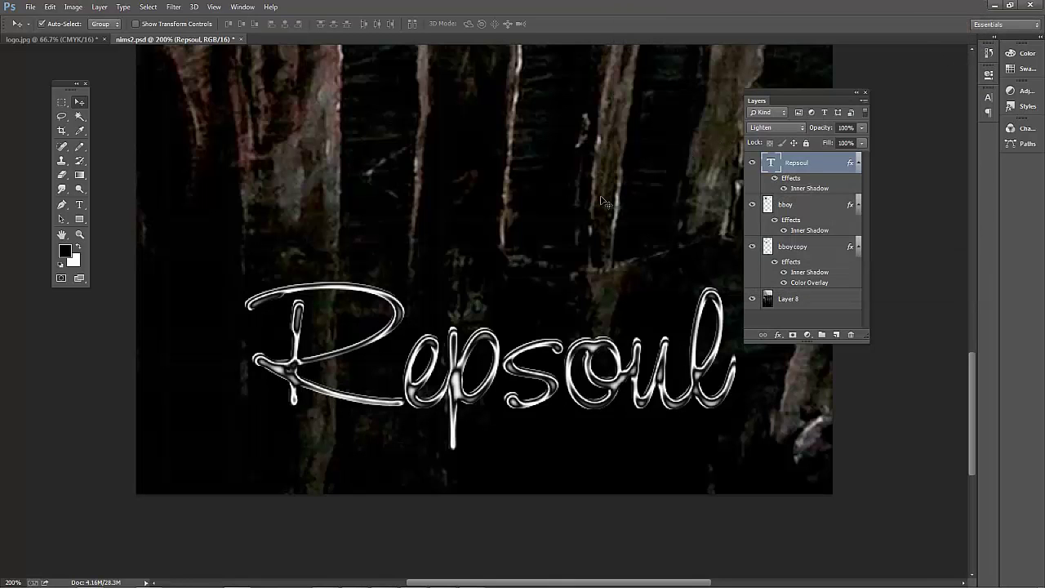
left_click(784, 190)
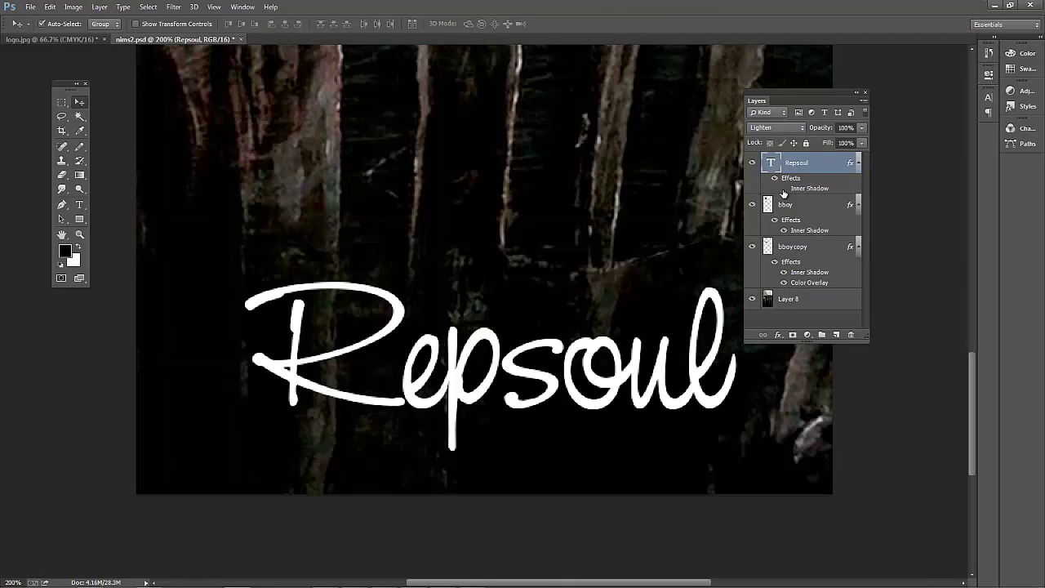
left_click(784, 189)
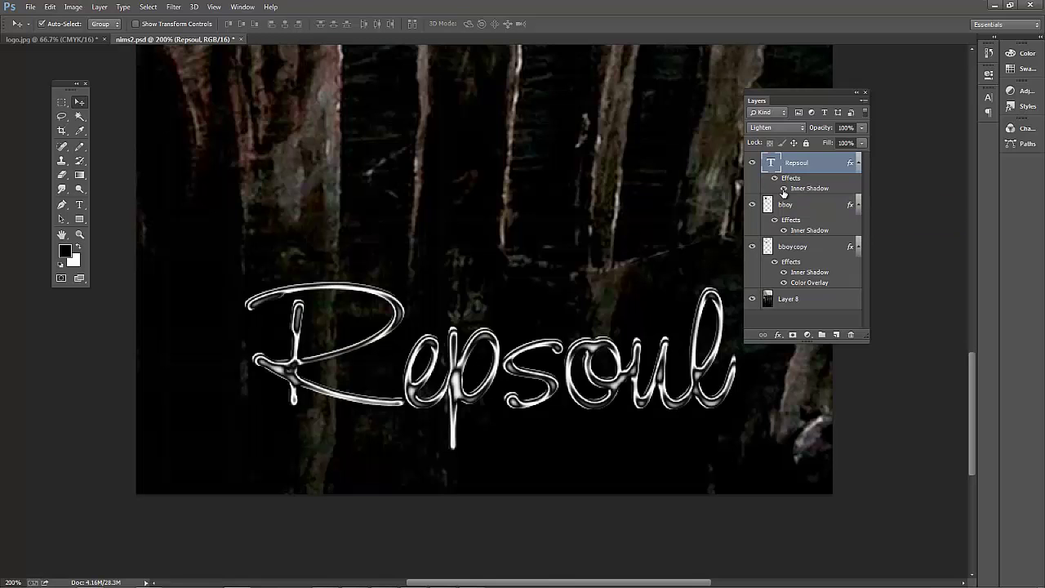
key("ctrl+minus")
scroll(586, 242, "up", 5)
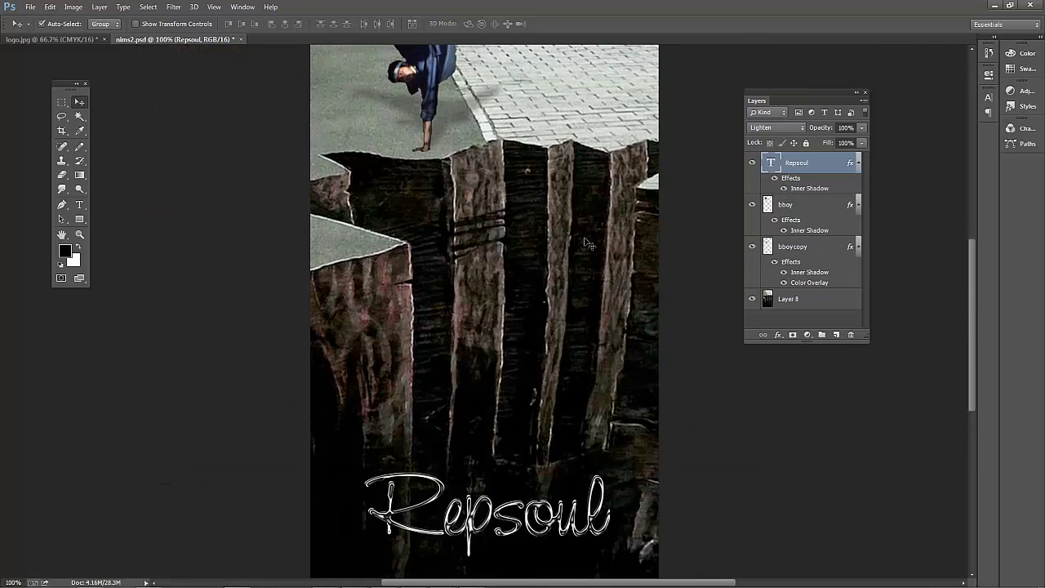
scroll(587, 242, "down", 4)
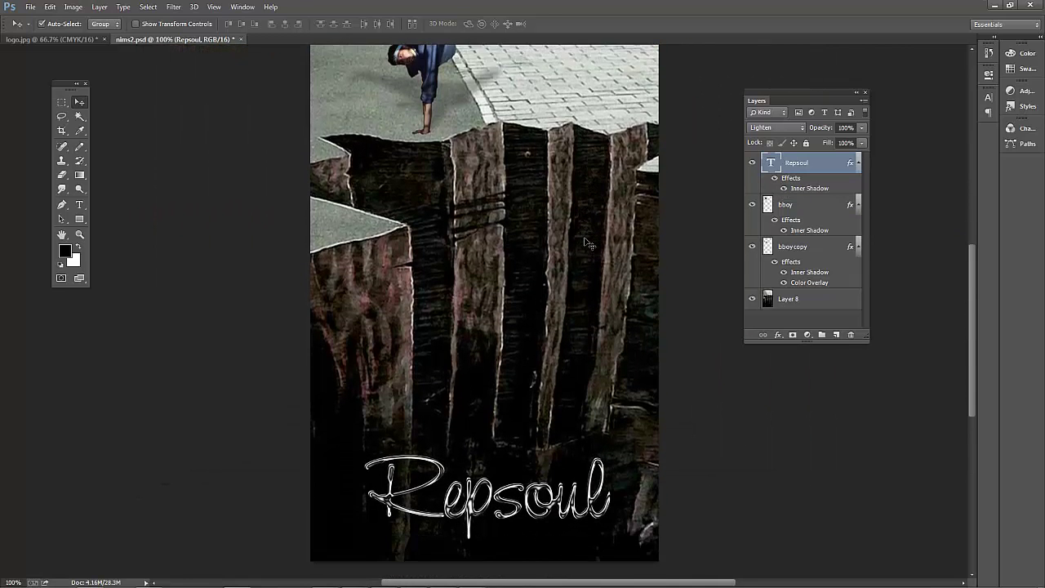
key("ctrl+plus")
scroll(586, 242, "down", 5)
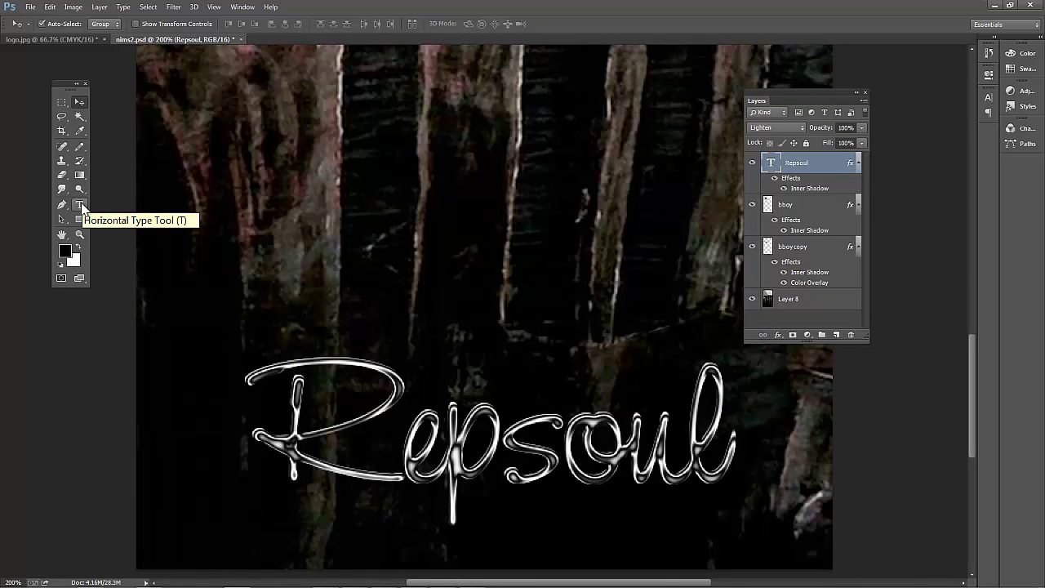
With the text tool, open Warp Text on Repsoul and try the Arc style.
left_click(80, 206)
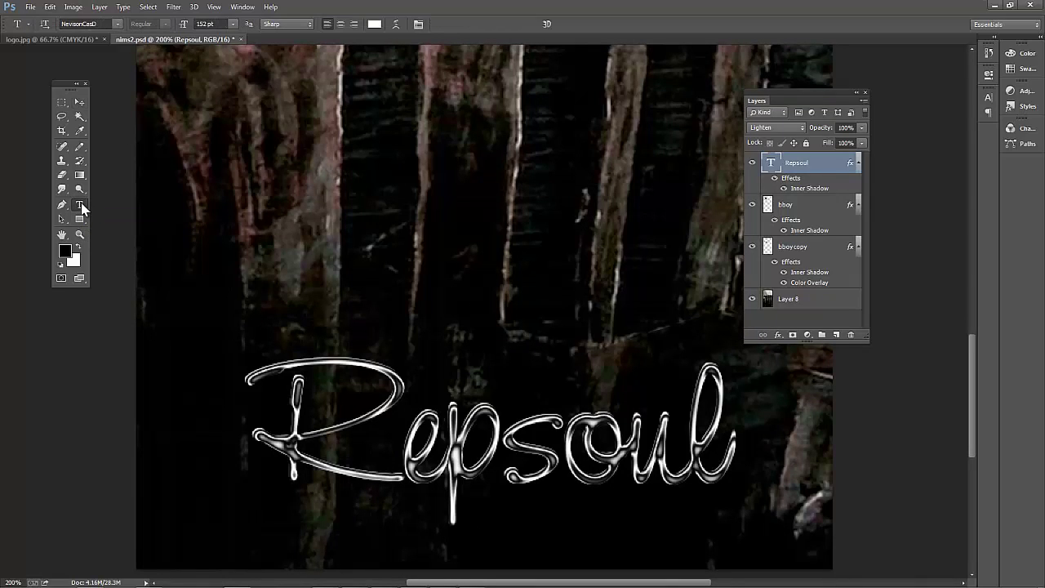
left_click(396, 31)
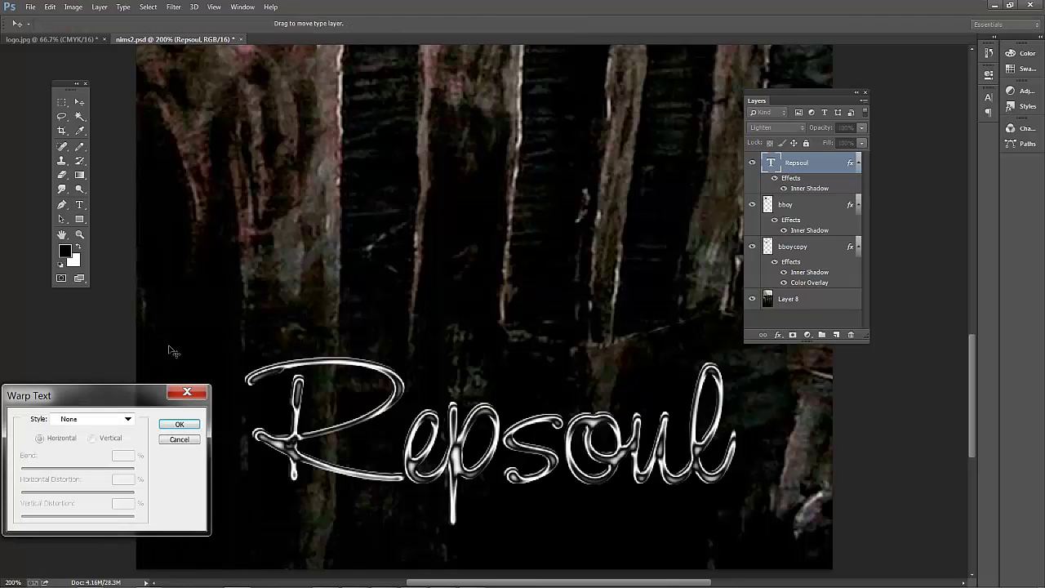
left_click_drag(184, 384, 501, 123)
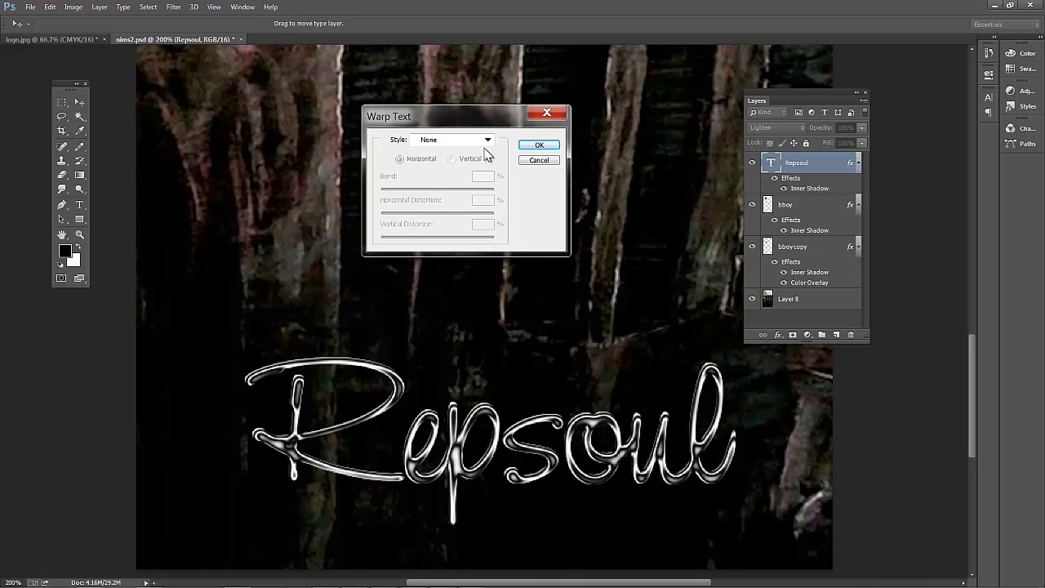
left_click(488, 141)
left_click(462, 183)
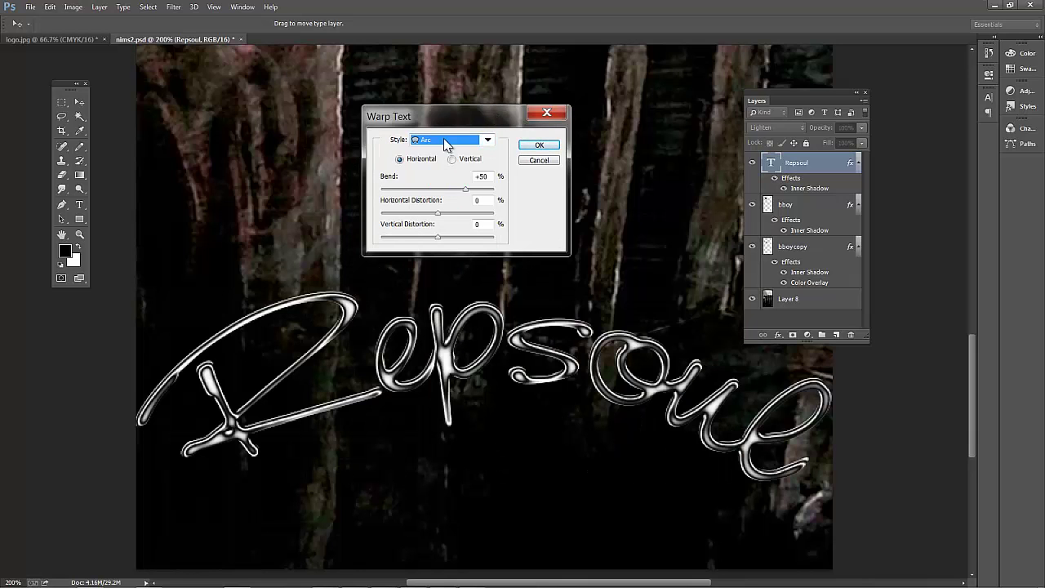
left_click_drag(450, 119, 444, 87)
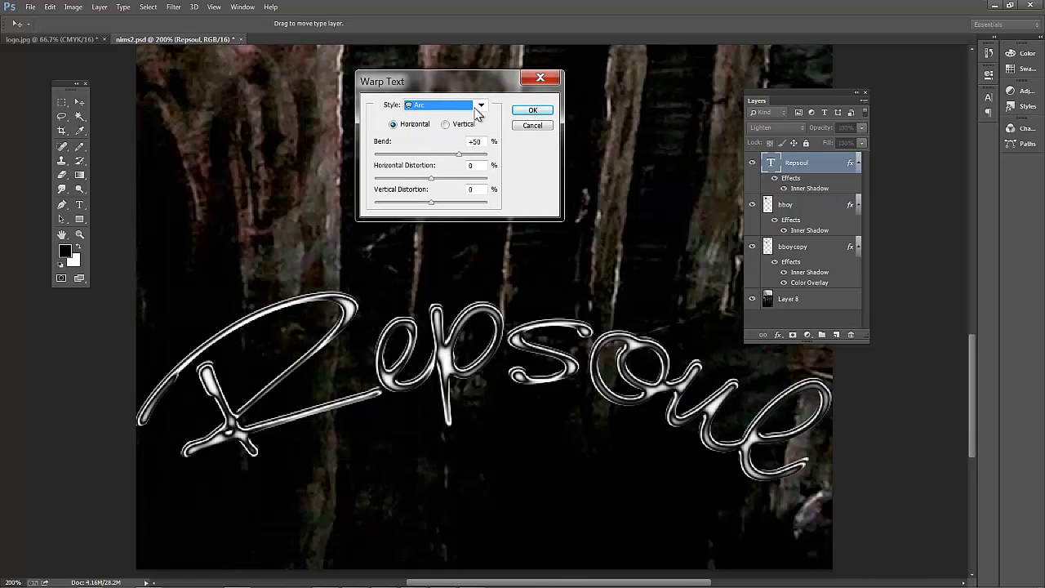
Experiment with Arc bend -50 and various vertical distortions, then preview the Flag warp.
left_click(481, 105)
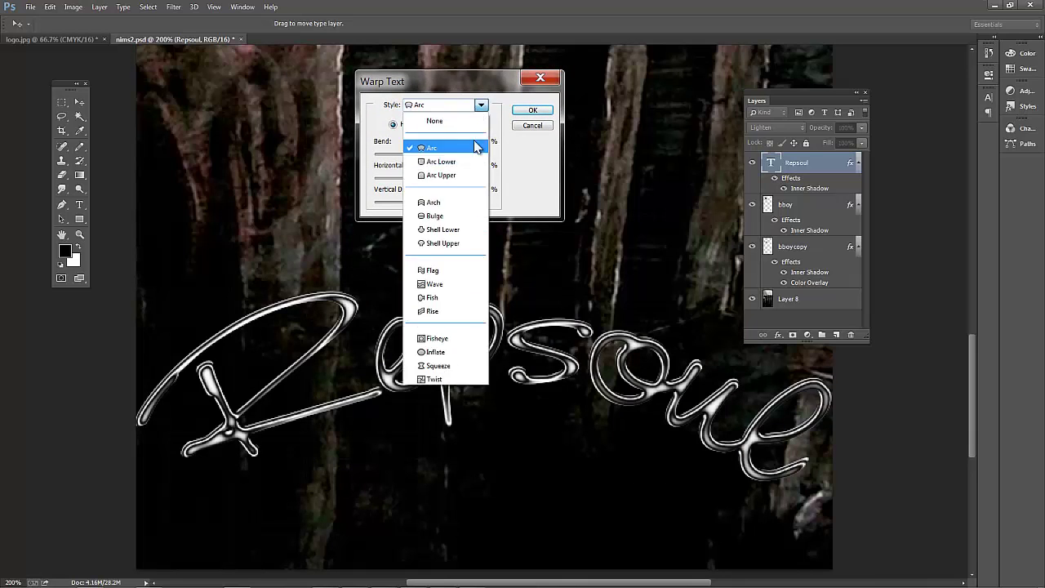
left_click(531, 191)
key("Tab")
type("-50")
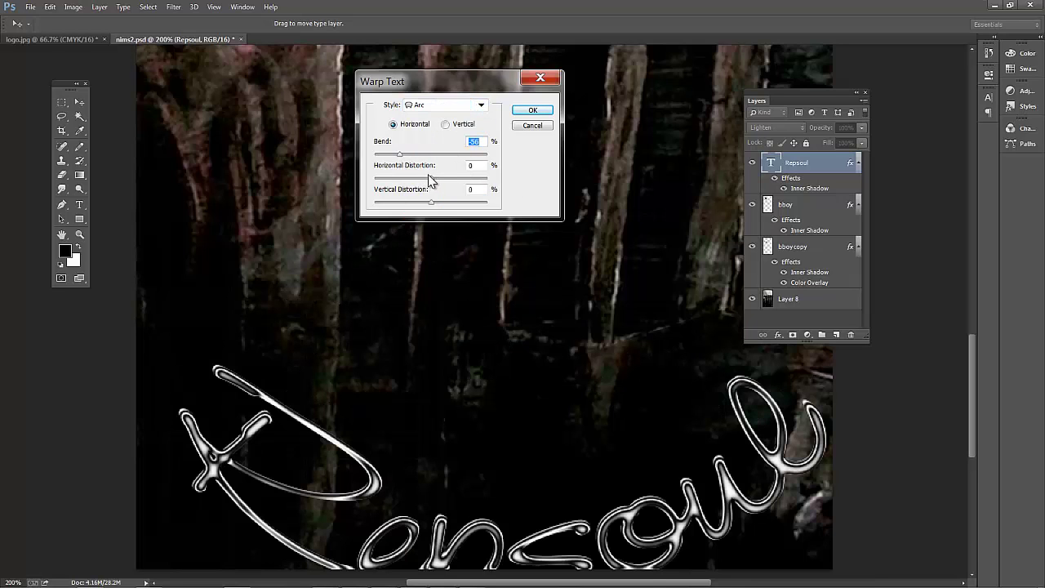
left_click(414, 154)
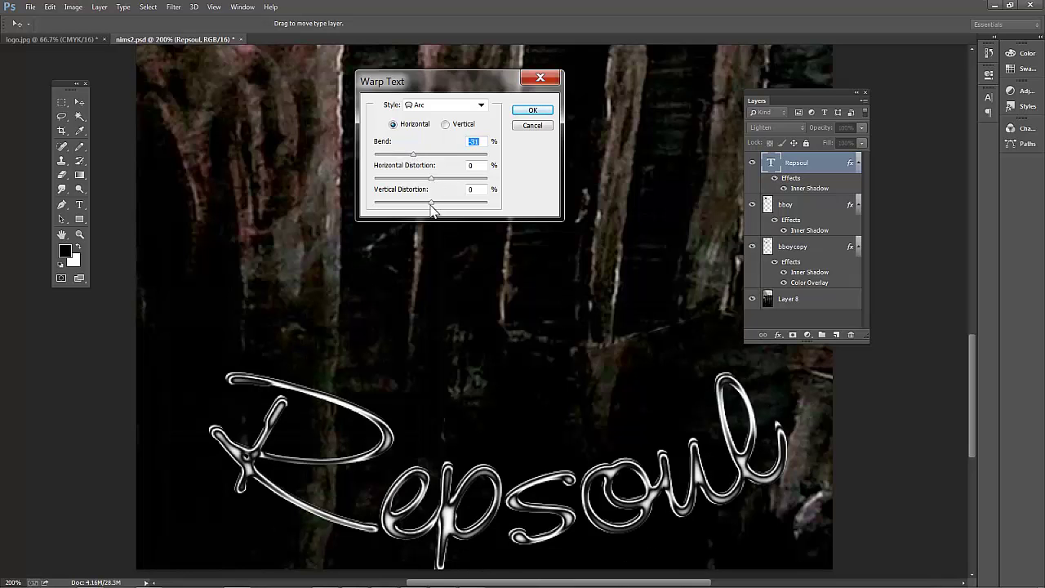
left_click_drag(431, 206, 460, 219)
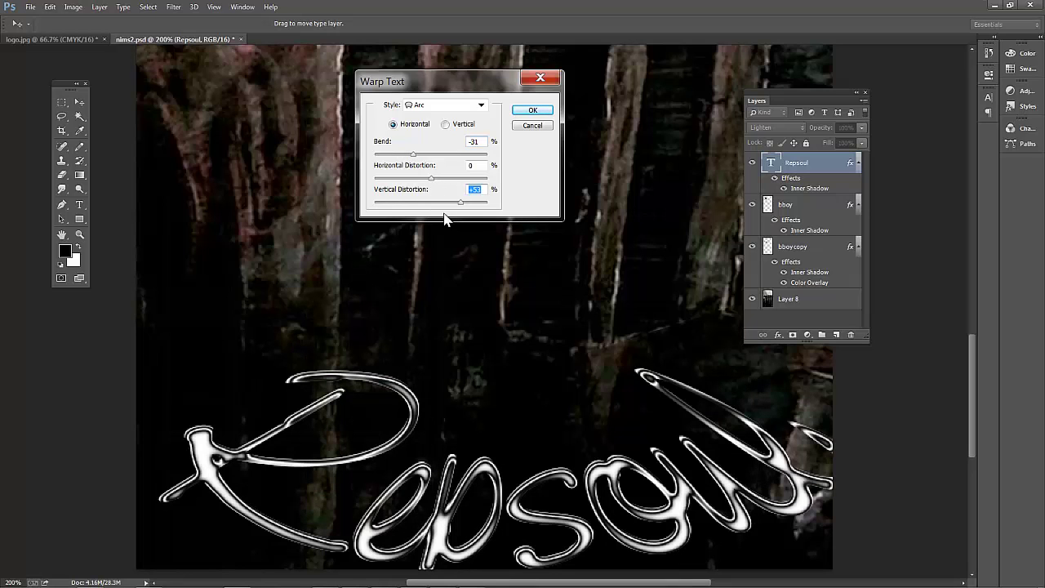
left_click(409, 203)
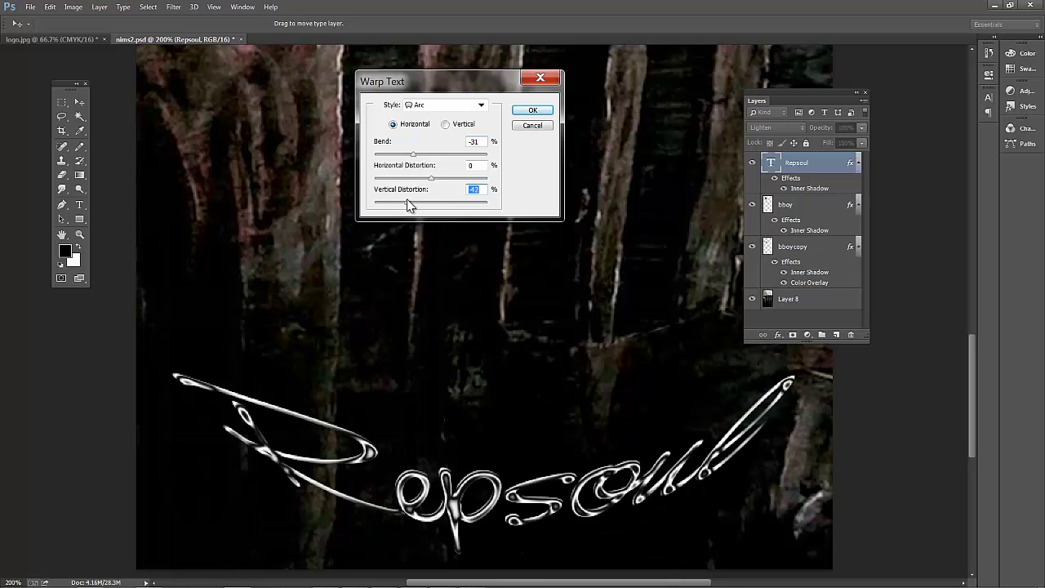
left_click(451, 106)
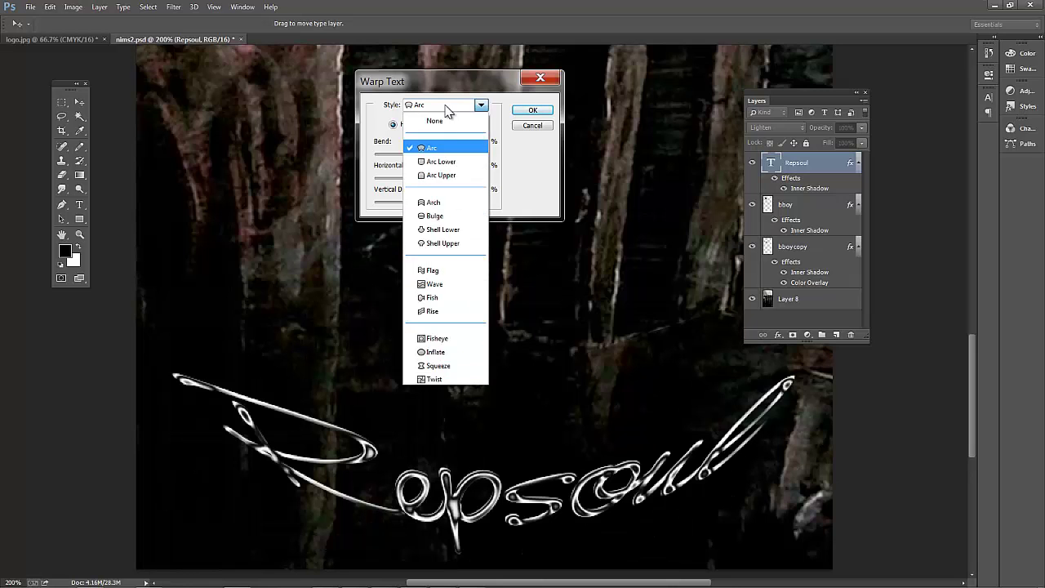
left_click(456, 270)
Apply an Inflate warp with Bend +40 and Vertical Distortion -3.
left_click(441, 106)
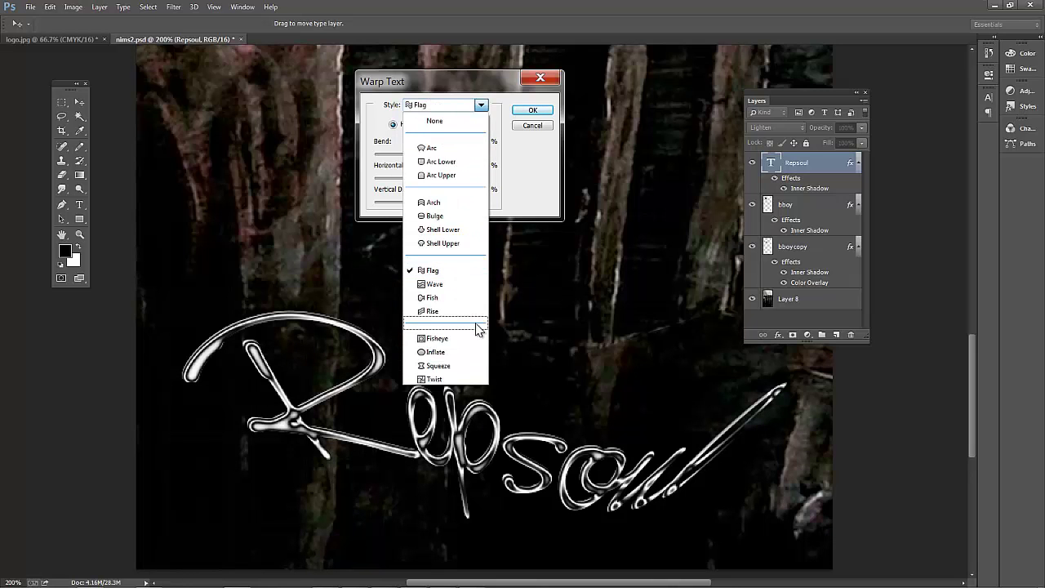
left_click(436, 352)
left_click(422, 203)
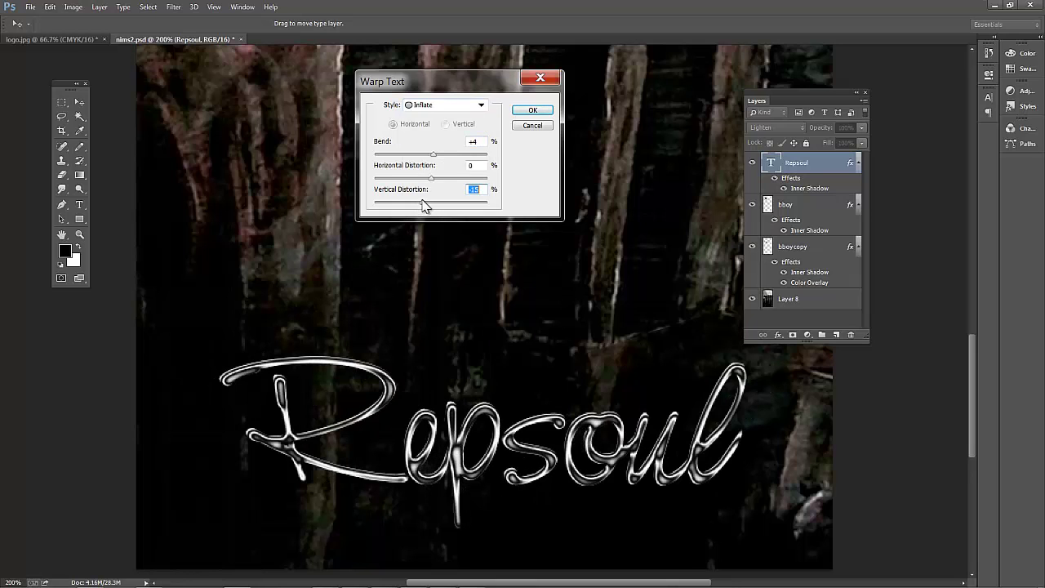
left_click_drag(422, 204, 429, 203)
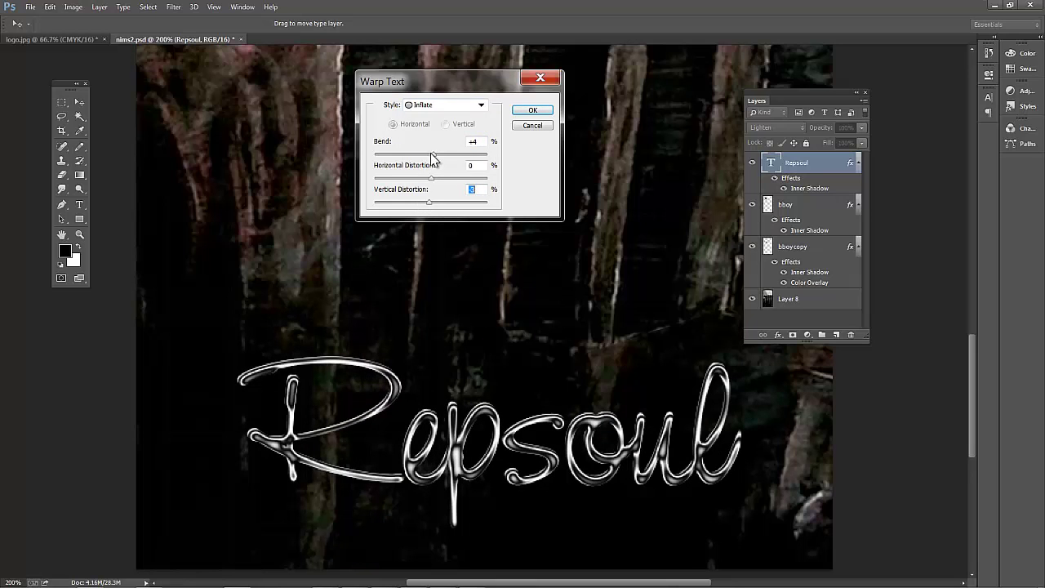
left_click_drag(431, 157, 455, 159)
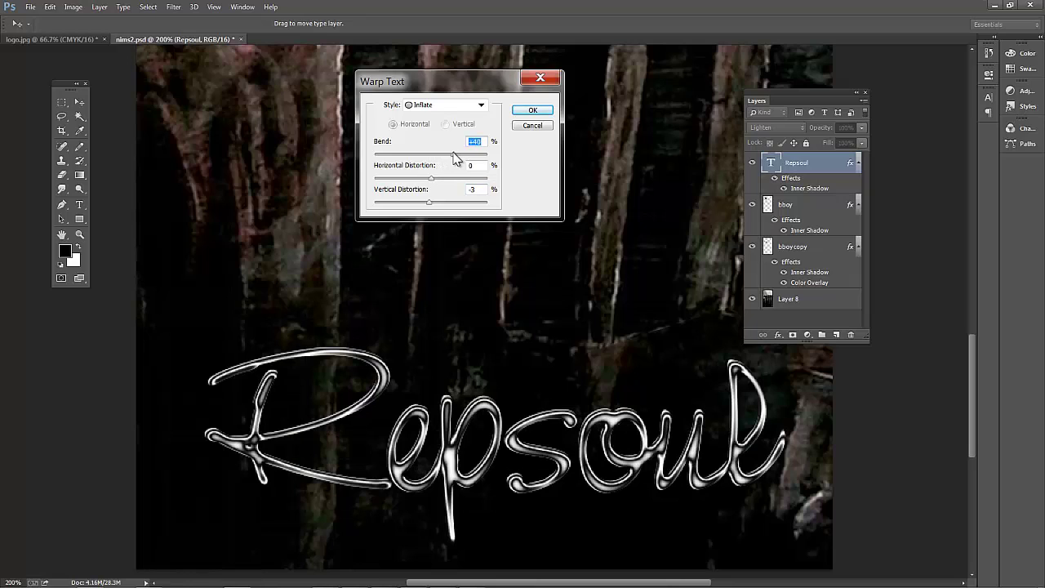
left_click(532, 111)
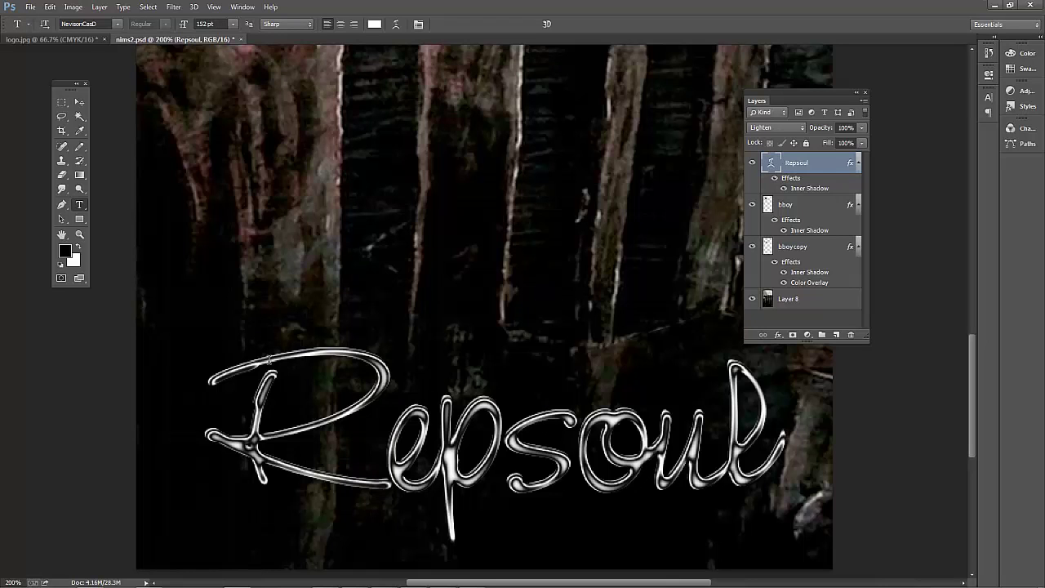
Move the Repsoul text slightly left, then nudge it up twice with the arrow keys.
left_click(78, 104)
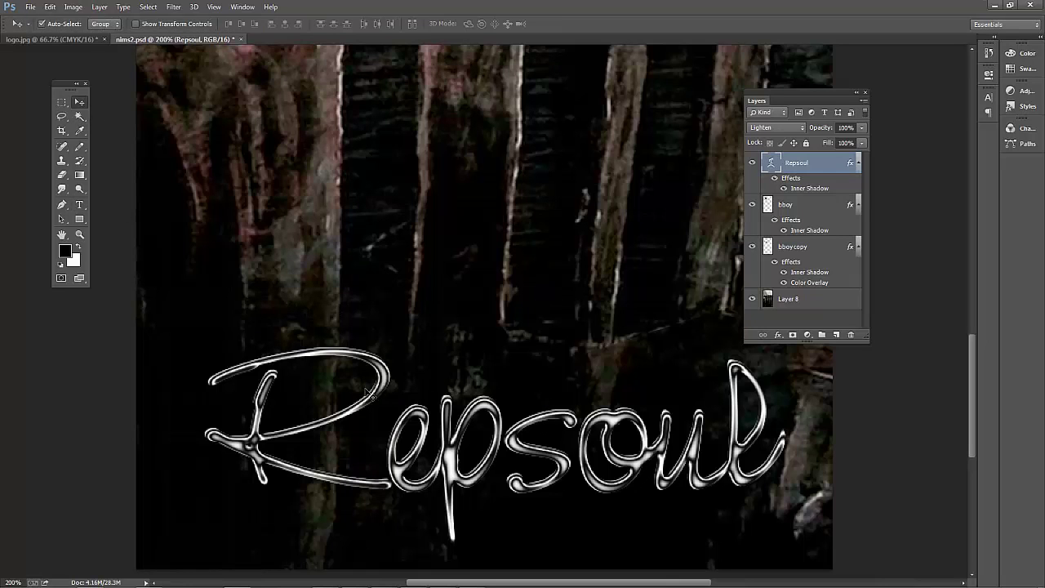
left_click_drag(374, 392, 361, 399)
key("ctrl+minus")
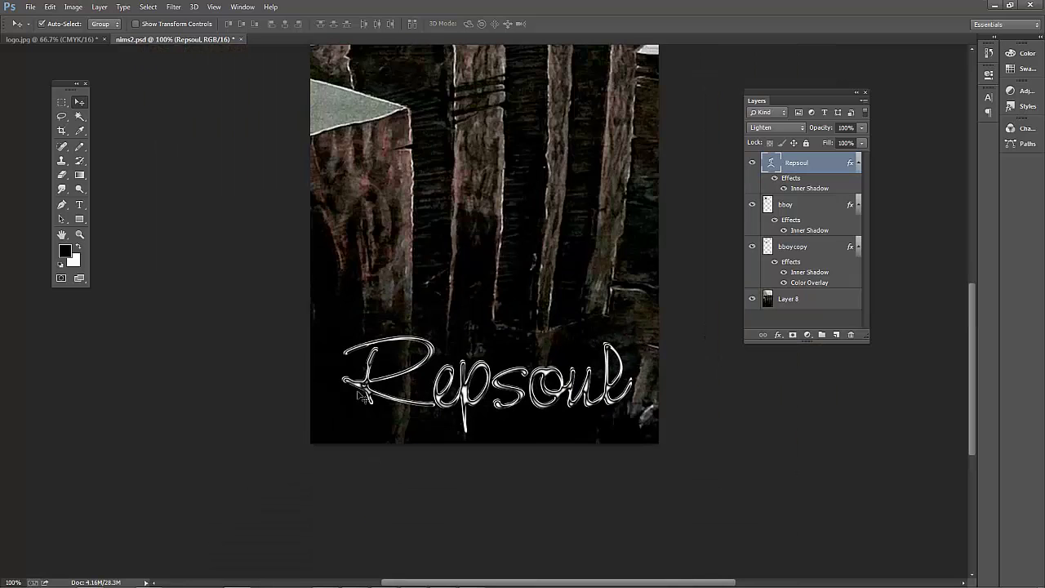
scroll(362, 397, "up", 3)
key("Up")
key("Up")
key("Up")
key("Up")
key("Up")
key("Up")
key("Up")
key("Up")
key("Up")
key("Up")
key("Up")
key("Up")
key("Up")
key("Up")
key("Up")
key("Up")
key("Up")
key("Up")
key("Up")
key("Up")
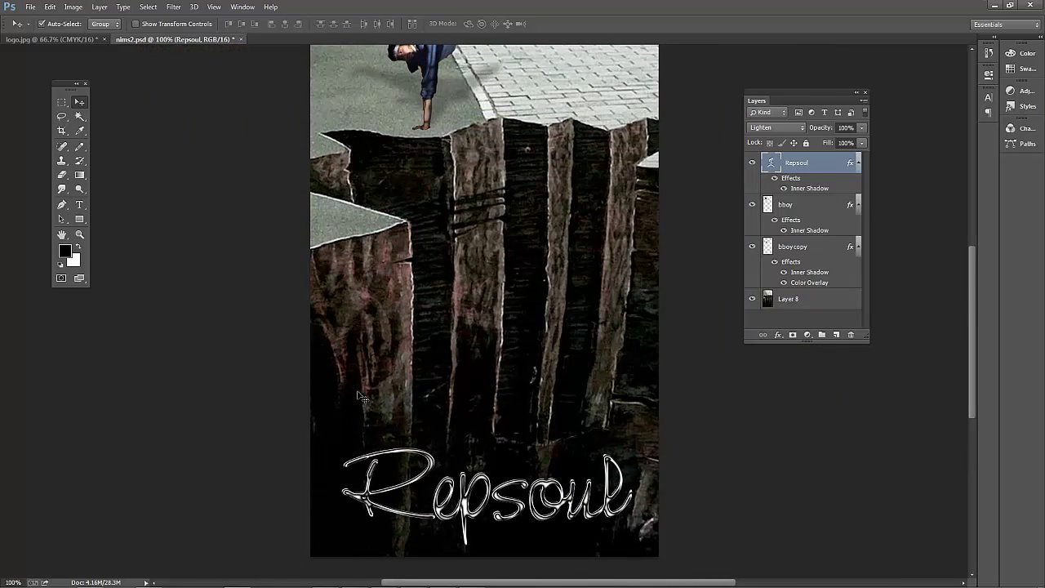
key("Up")
key("Up")
key("Up")
key("Up")
key("Up")
key("Up")
key("Up")
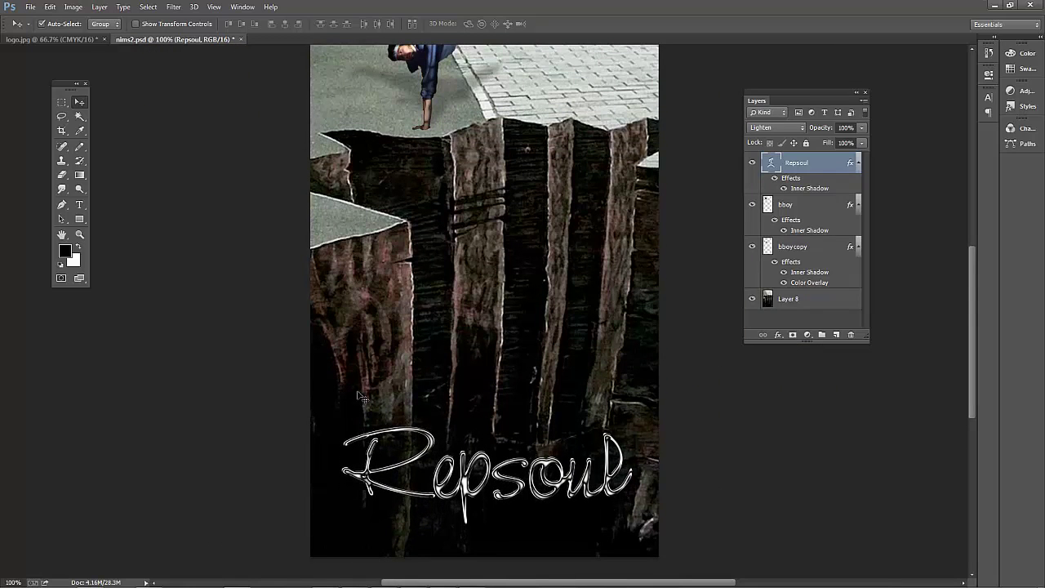
scroll(363, 397, "up", 2)
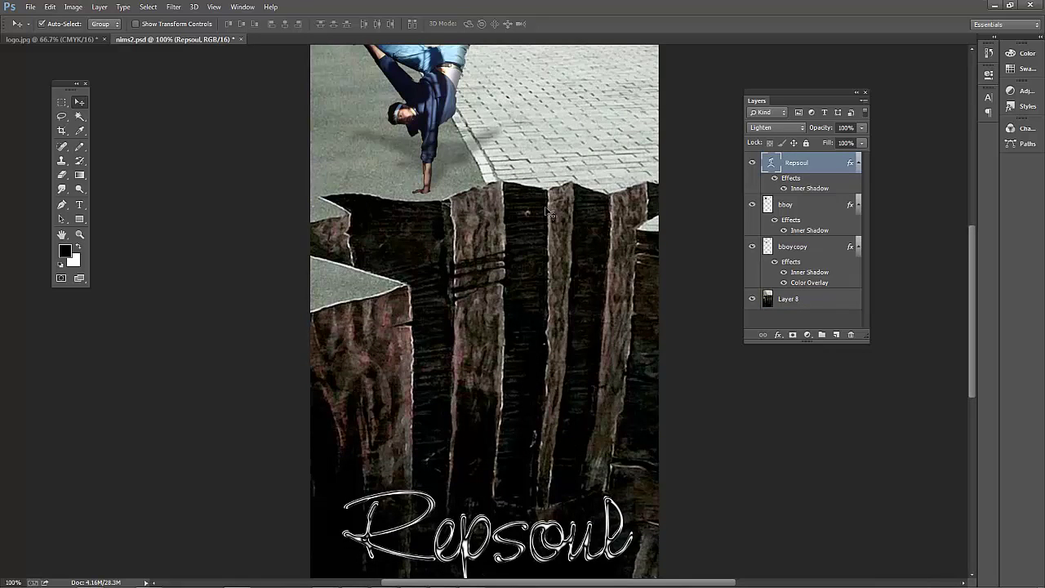
scroll(547, 211, "up", 2)
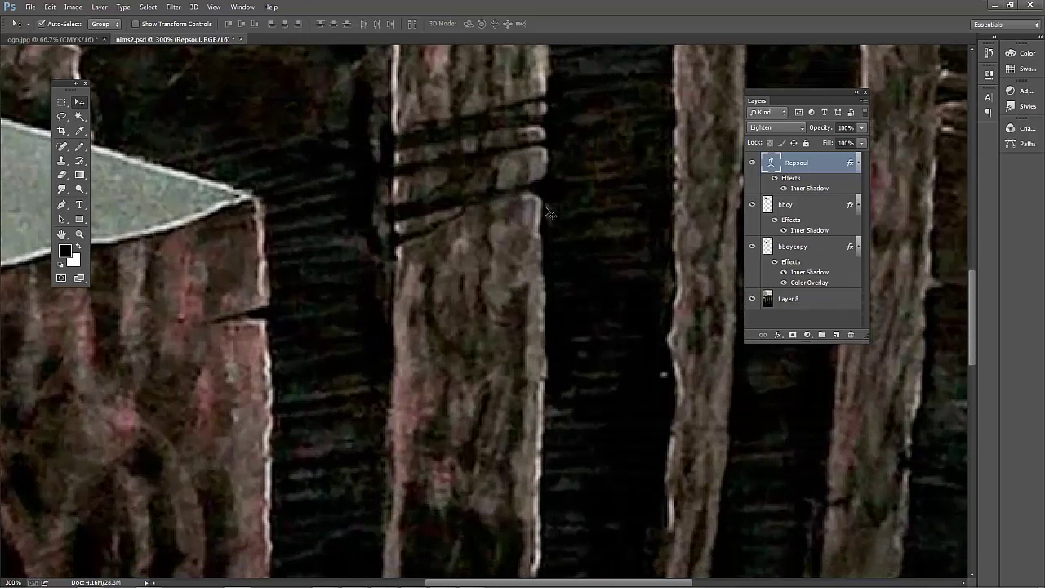
Try Smart Sharpen on the Repsoul text, rasterizing it, then cancel the filter dialog.
scroll(549, 212, "down", 1)
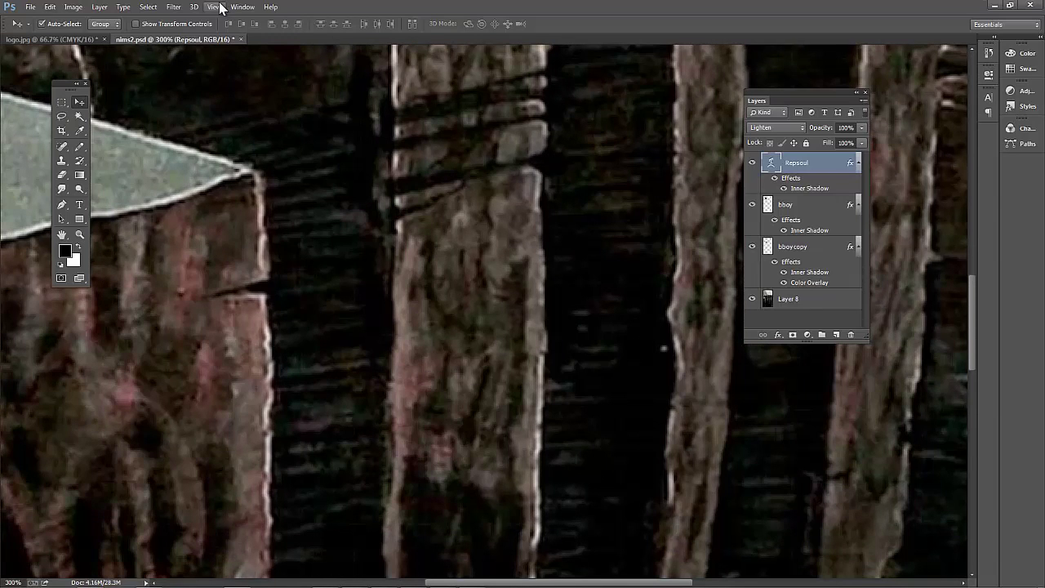
left_click(172, 7)
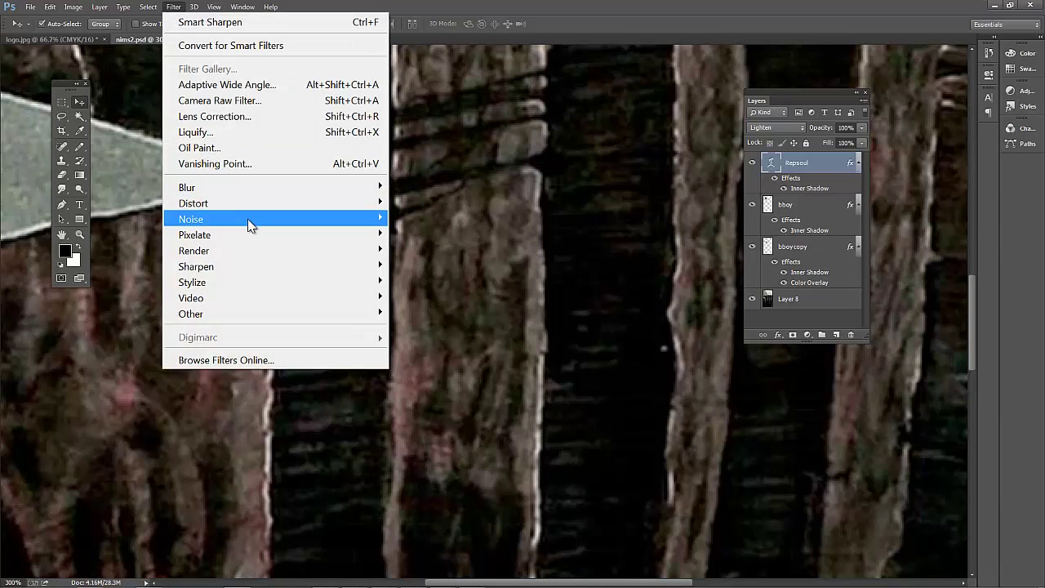
mouse_move(229, 270)
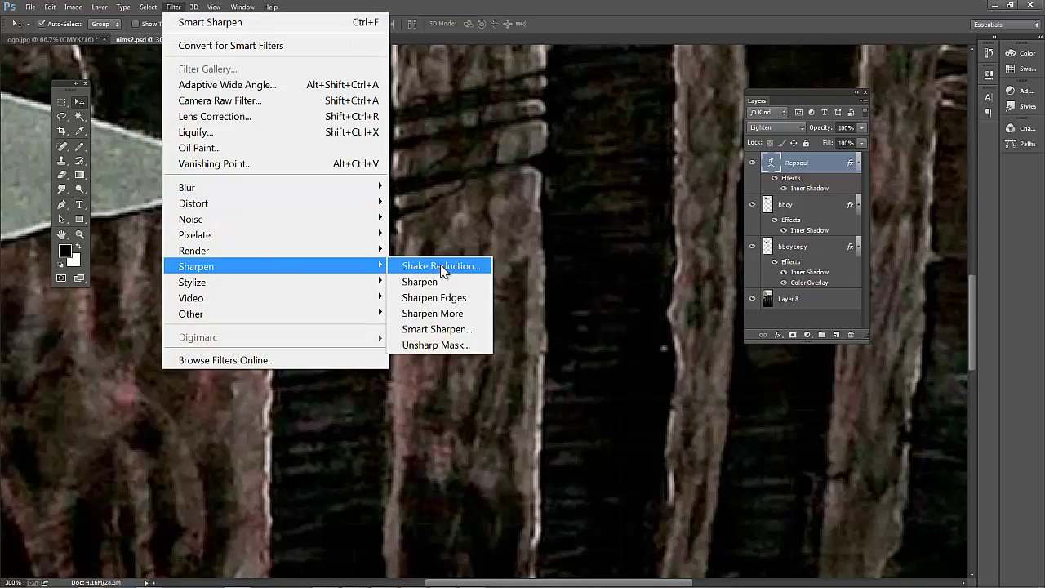
left_click(475, 330)
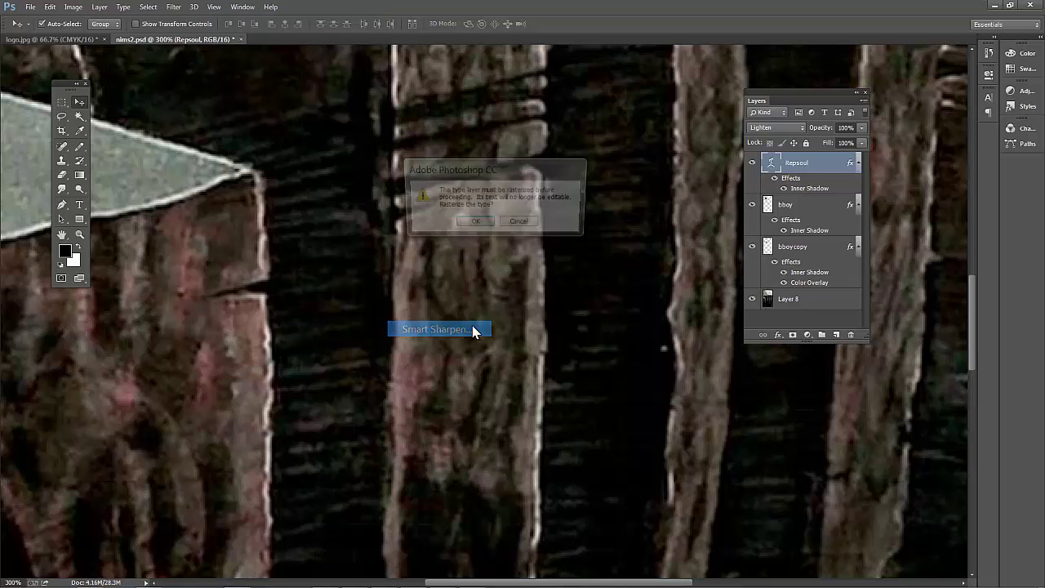
left_click(475, 224)
left_click(887, 259)
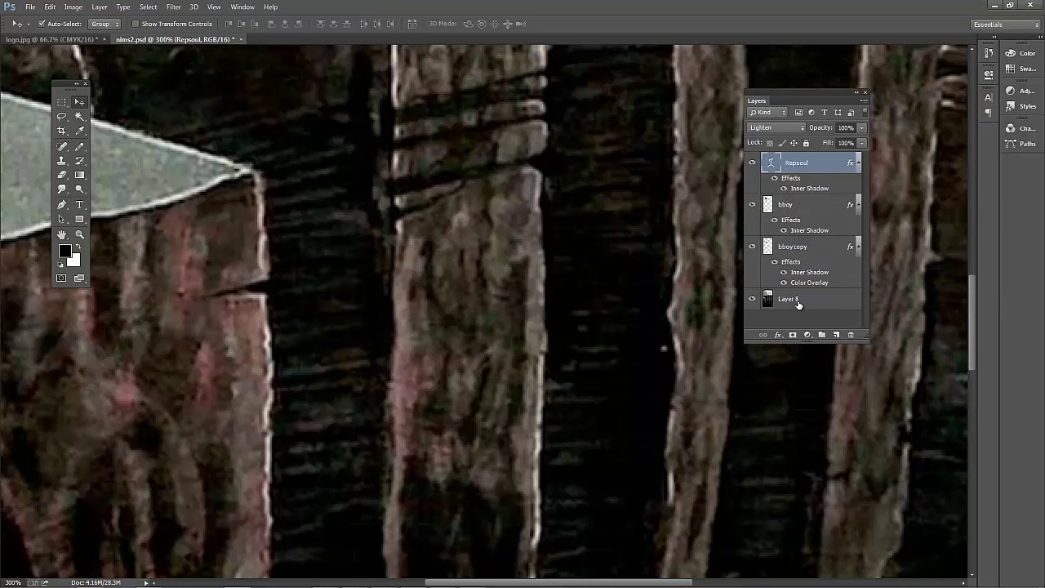
Select Layer 8 and apply Sharpen More to the cliff rocks, then reopen the Filter menu.
left_click(799, 301)
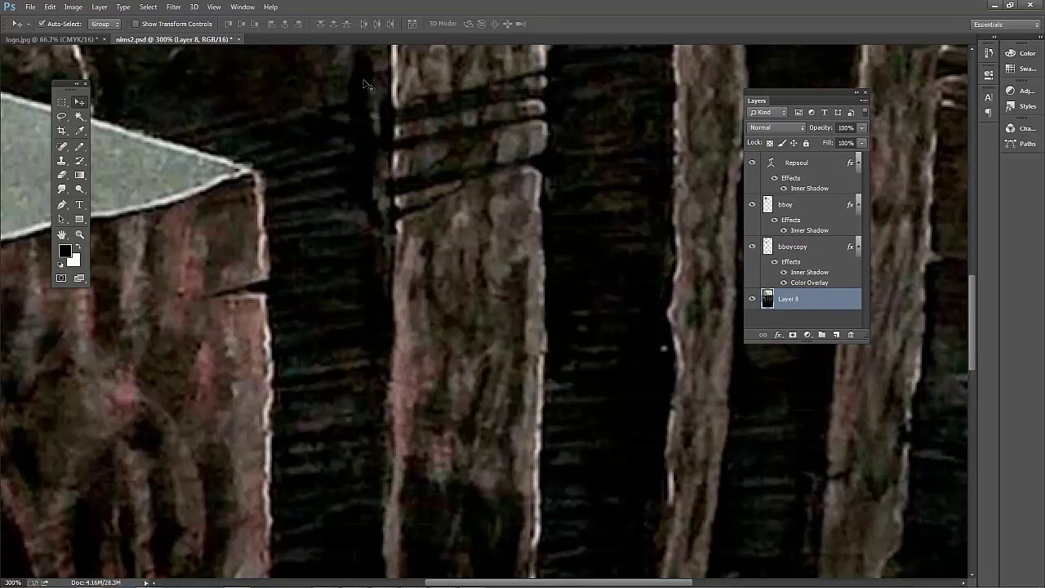
left_click(174, 7)
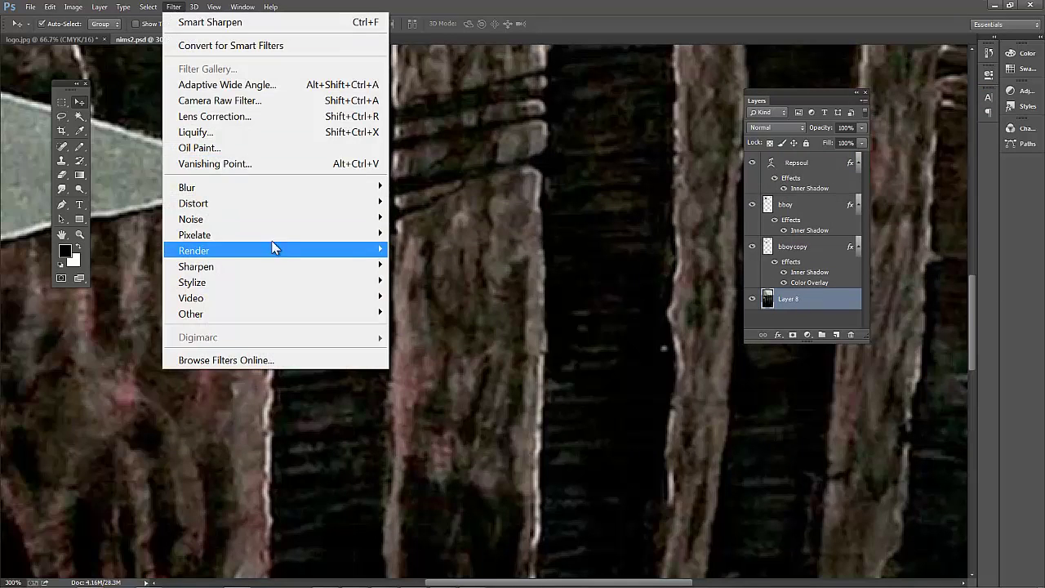
mouse_move(273, 266)
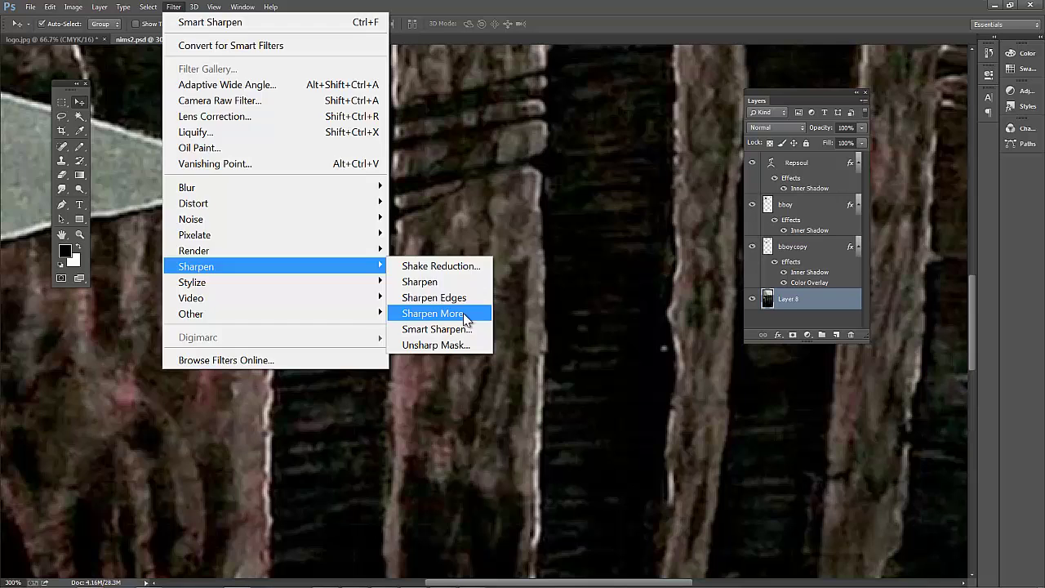
left_click(463, 312)
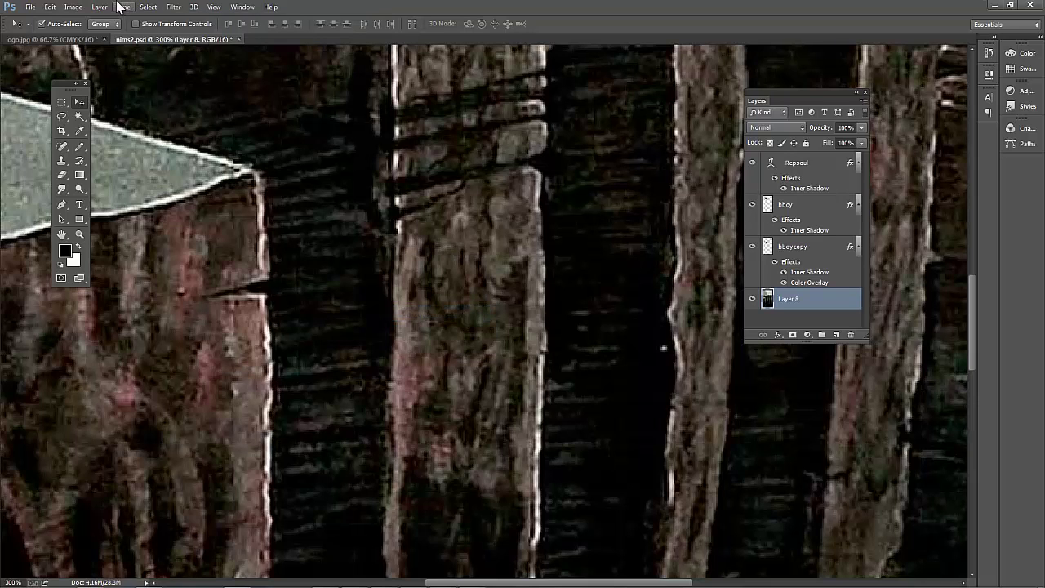
left_click(174, 8)
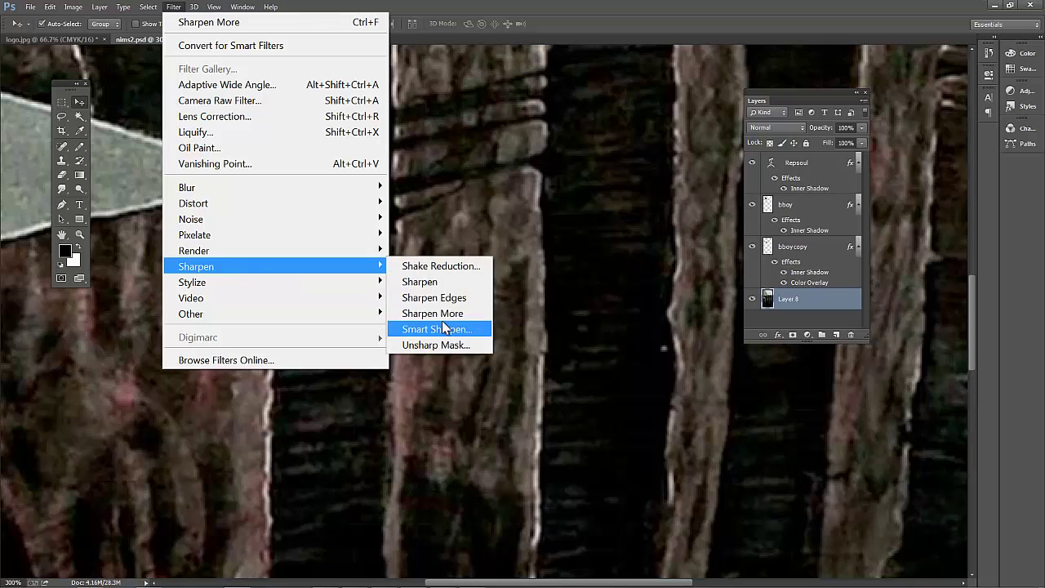
Preview Smart Sharpen on Layer 8 with Radius 5.3 px and higher Reduce Noise, toggling preview.
left_click(443, 325)
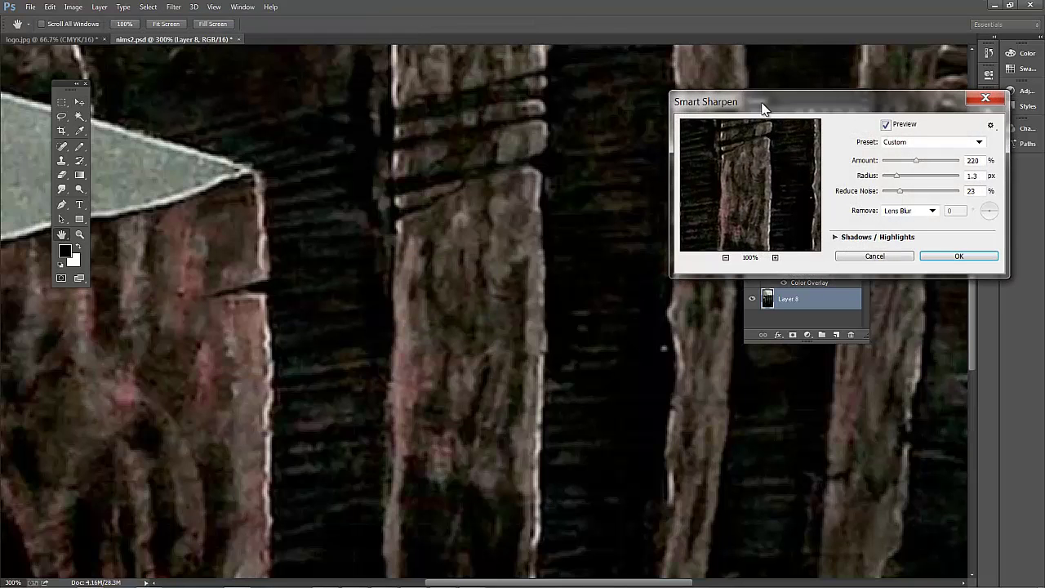
left_click_drag(764, 108, 690, 186)
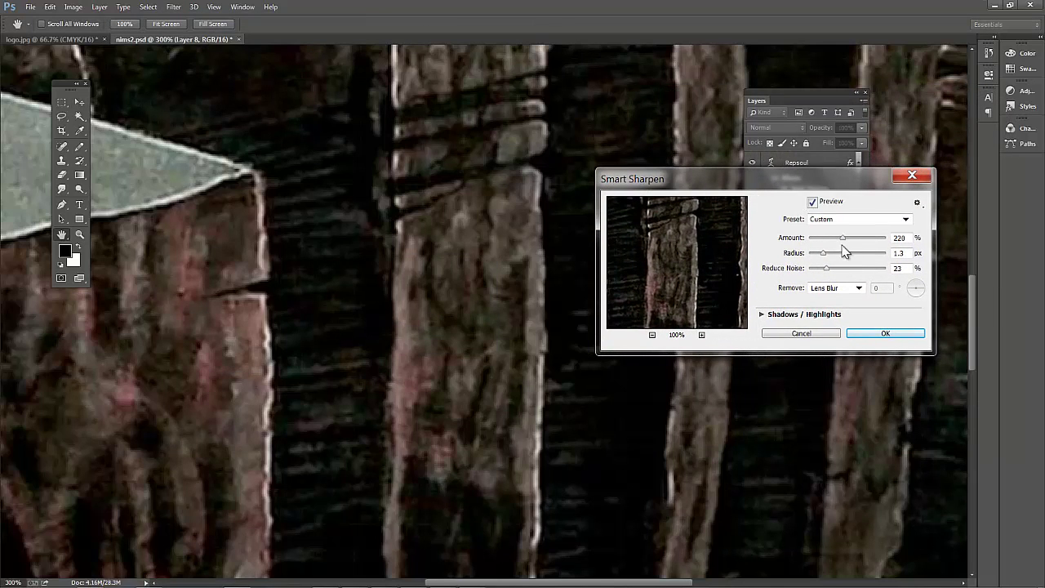
left_click(841, 253)
left_click(854, 269)
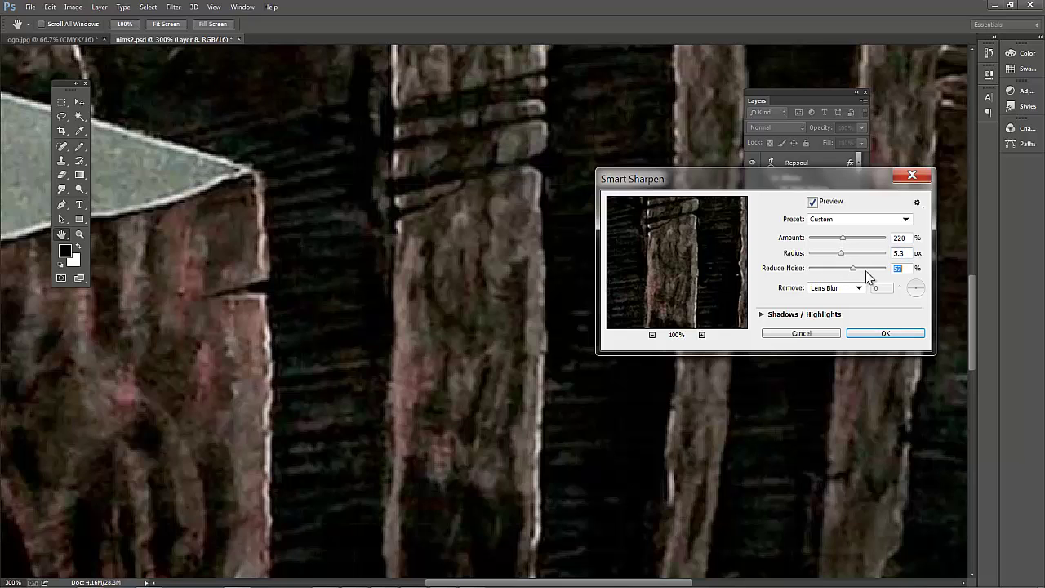
left_click(866, 269)
left_click(813, 202)
left_click(813, 203)
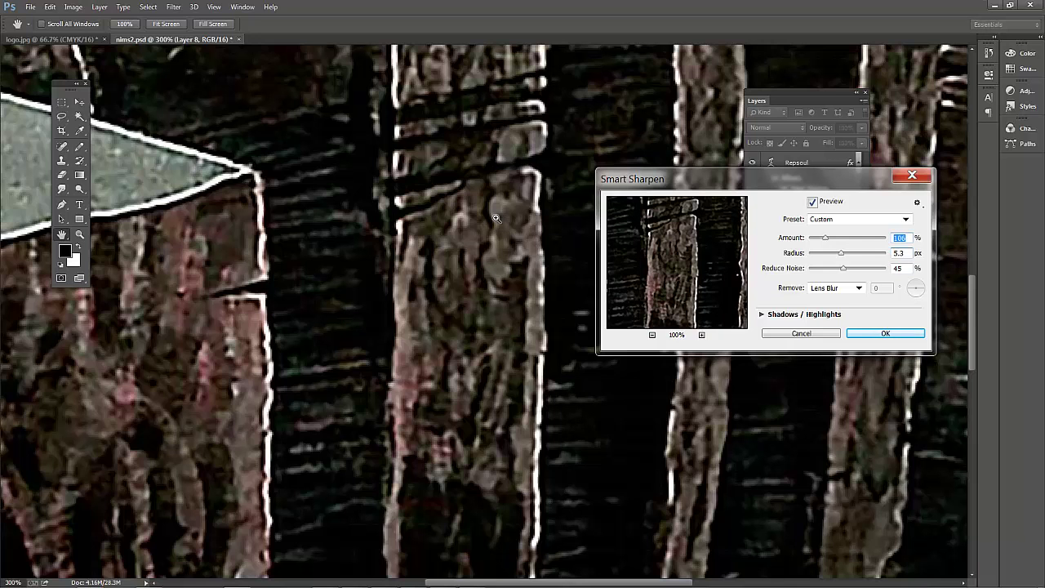
At 100% zoom, compare the preview and try Amount 156 with lower Radius and Reduce Noise.
key("ctrl+minus")
key("ctrl+minus")
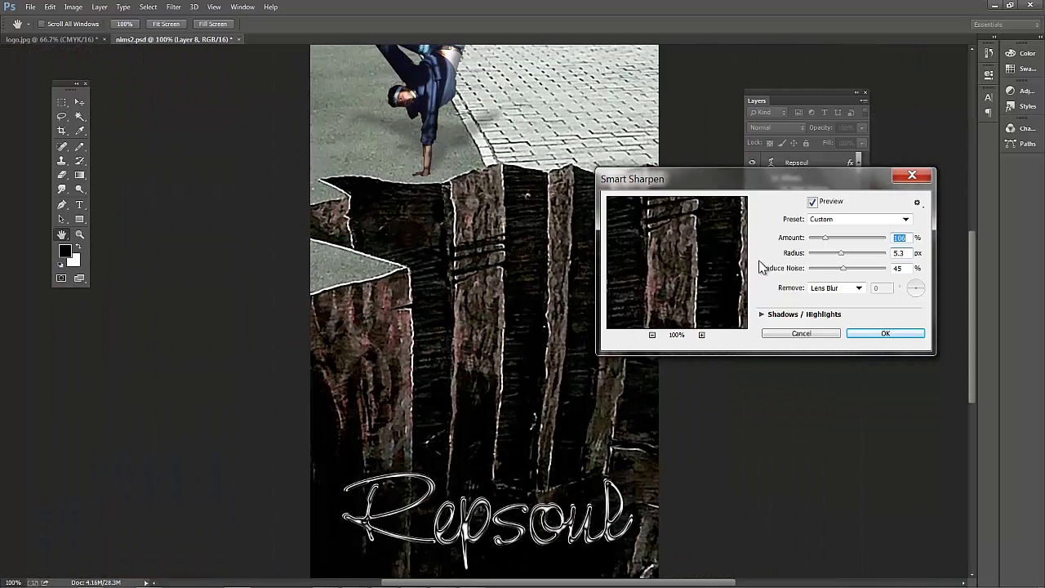
left_click(812, 203)
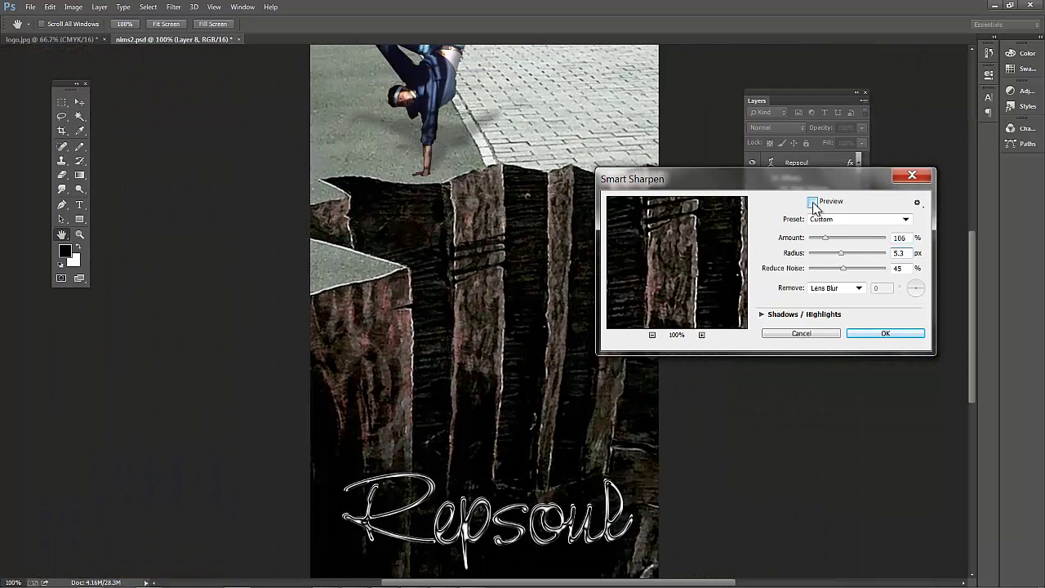
left_click(812, 202)
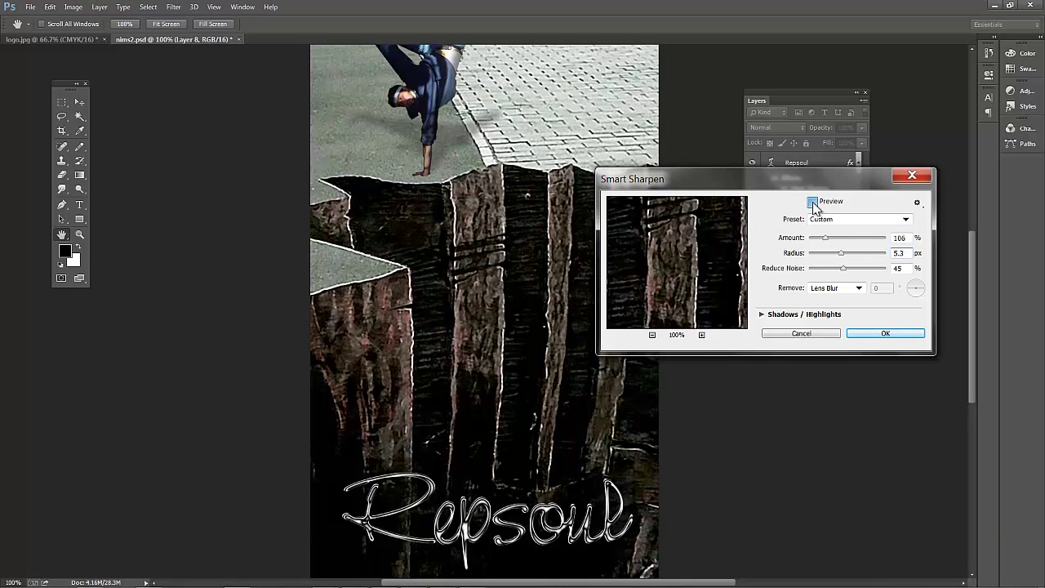
left_click(812, 202)
left_click(813, 203)
left_click(829, 270)
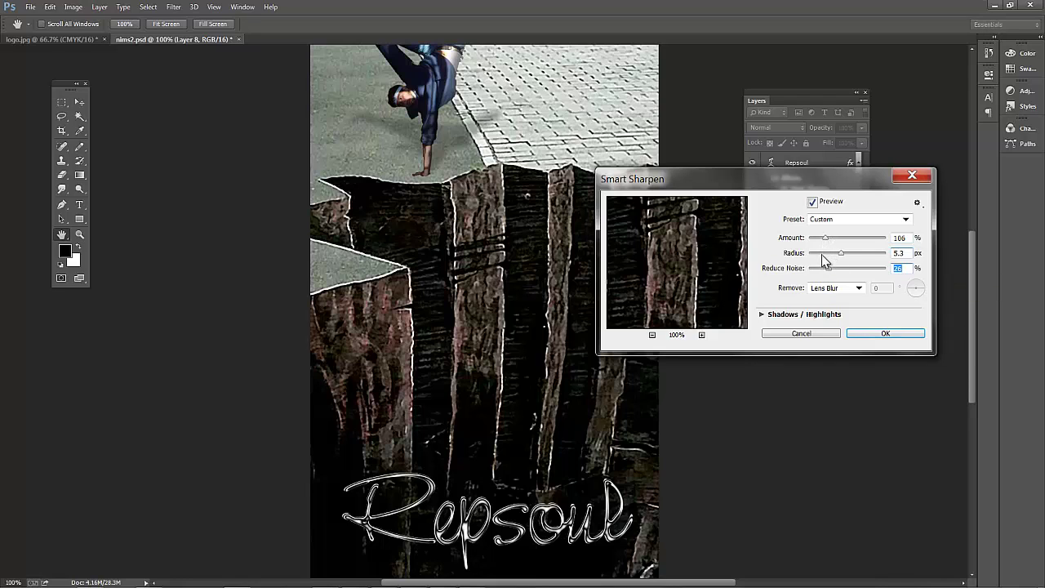
left_click(821, 253)
left_click(814, 238)
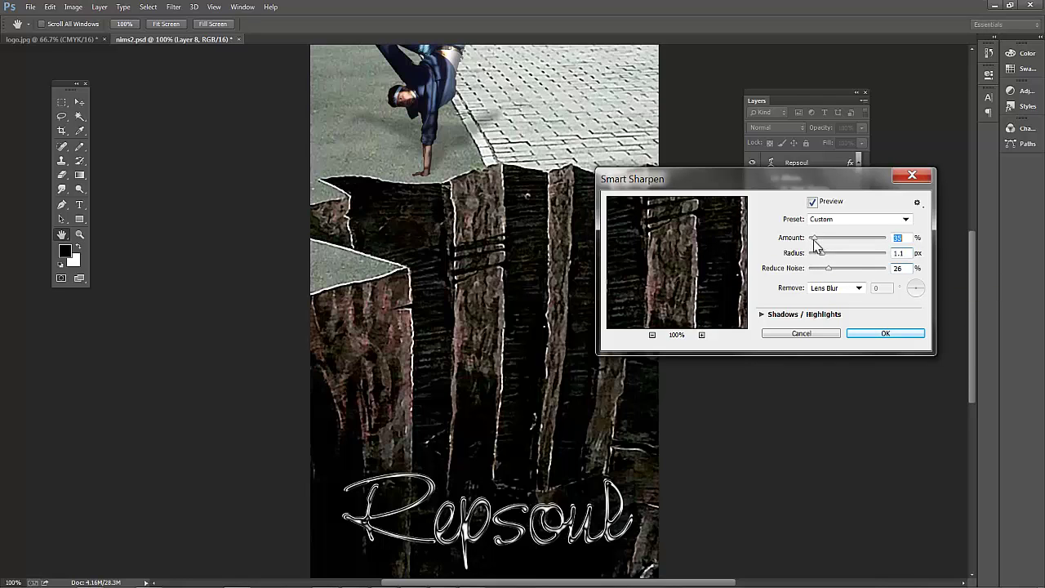
type("156")
left_click(850, 268)
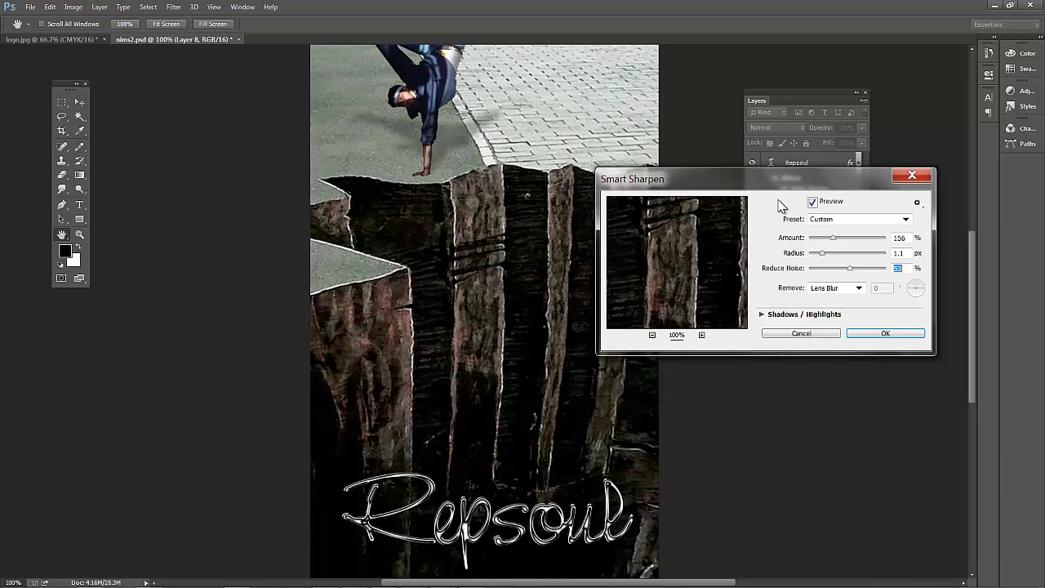
Settle on Amount 71%, Radius 3.9 px, Reduce Noise 24% and apply Smart Sharpen.
left_click(811, 203)
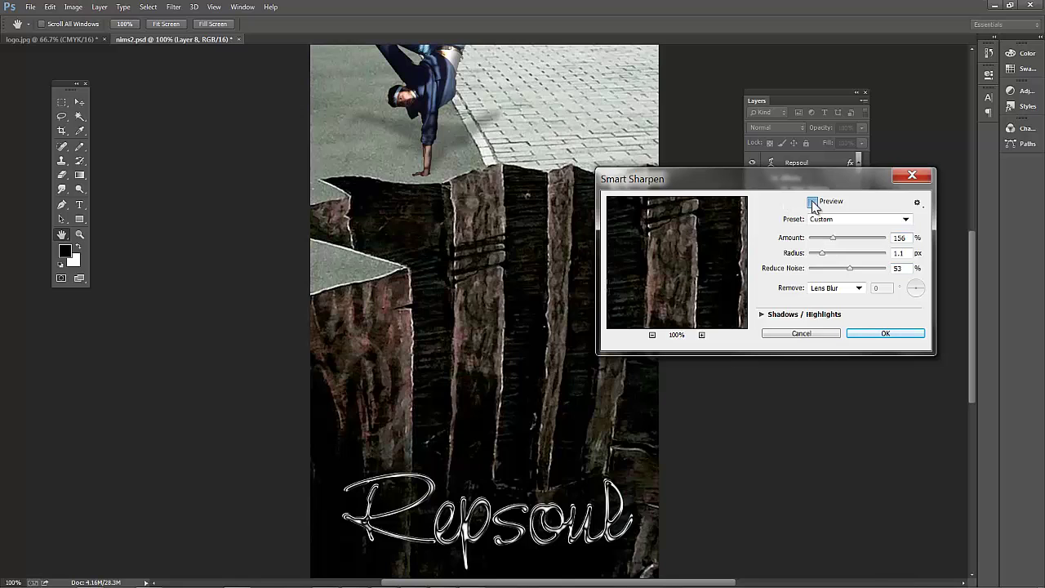
left_click(812, 201)
left_click(812, 202)
left_click(812, 201)
left_click(812, 203)
left_click(813, 203)
left_click_drag(827, 250, 838, 260)
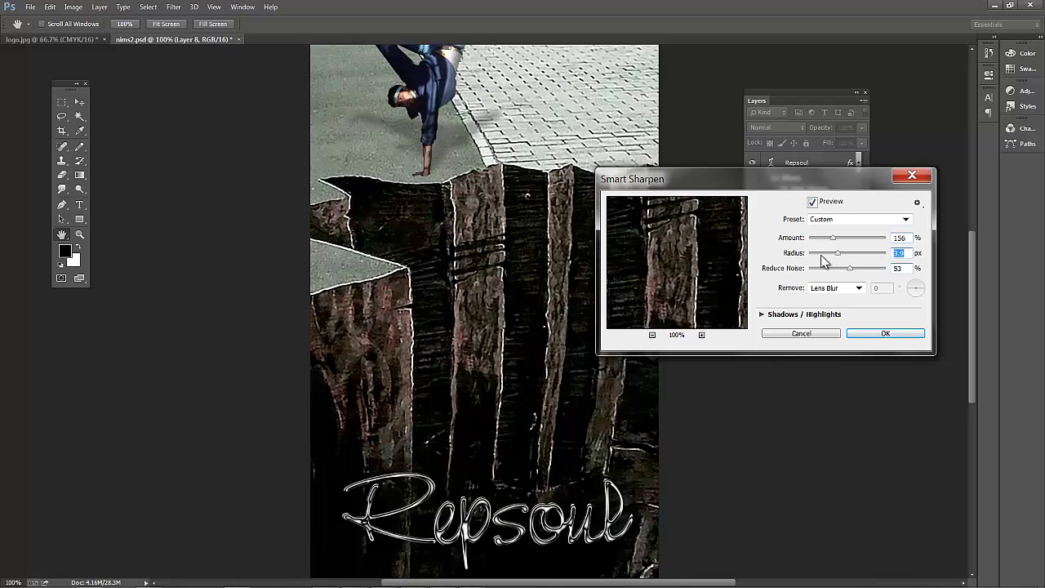
left_click(821, 268)
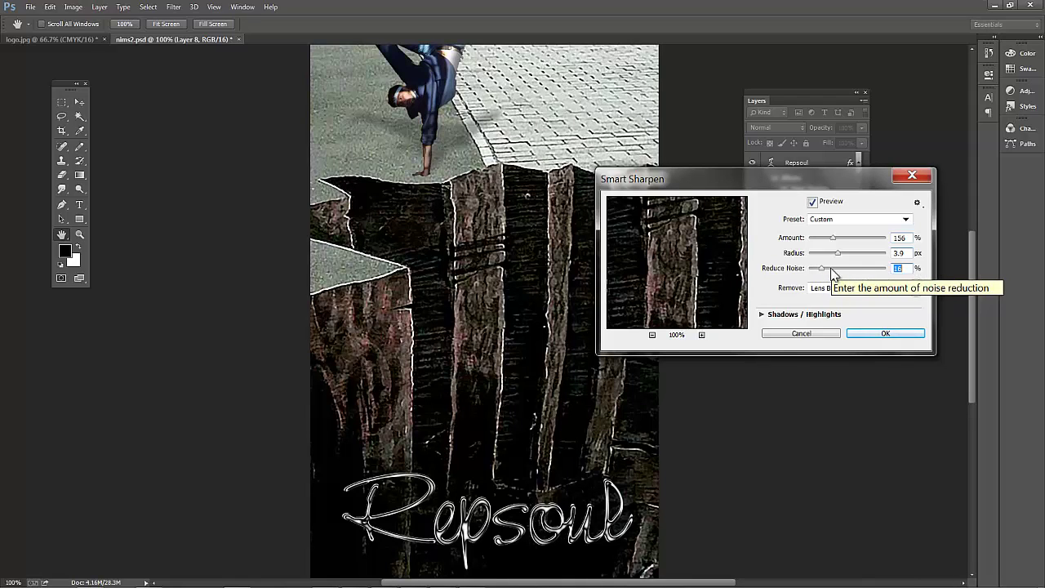
left_click_drag(833, 238, 821, 238)
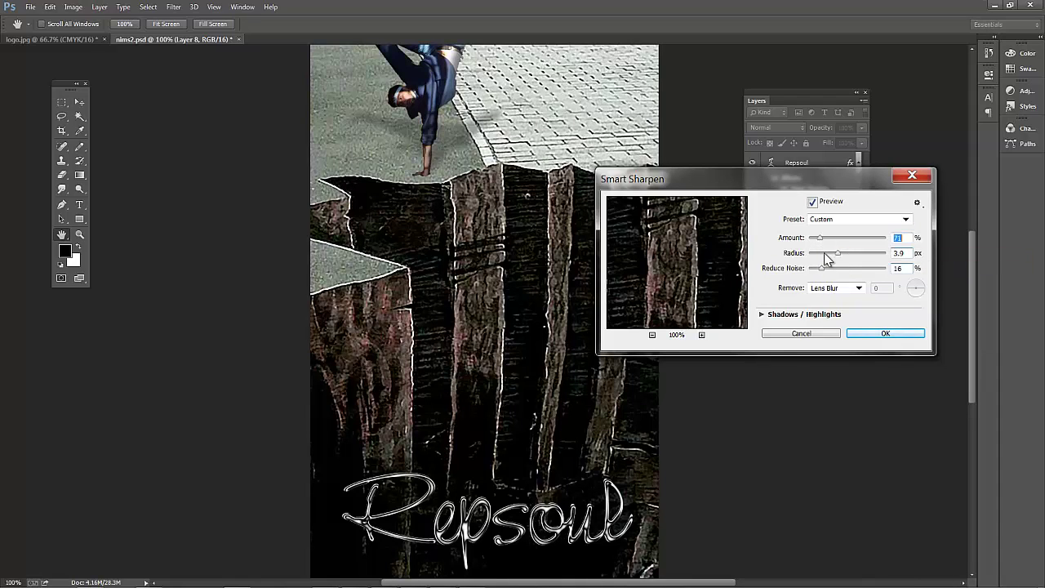
left_click(827, 269)
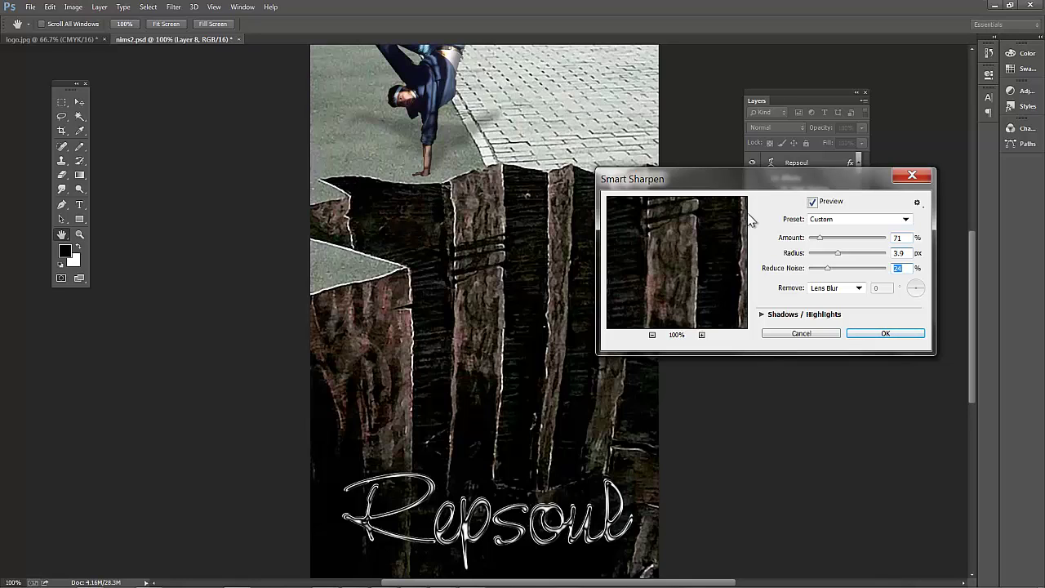
left_click(887, 335)
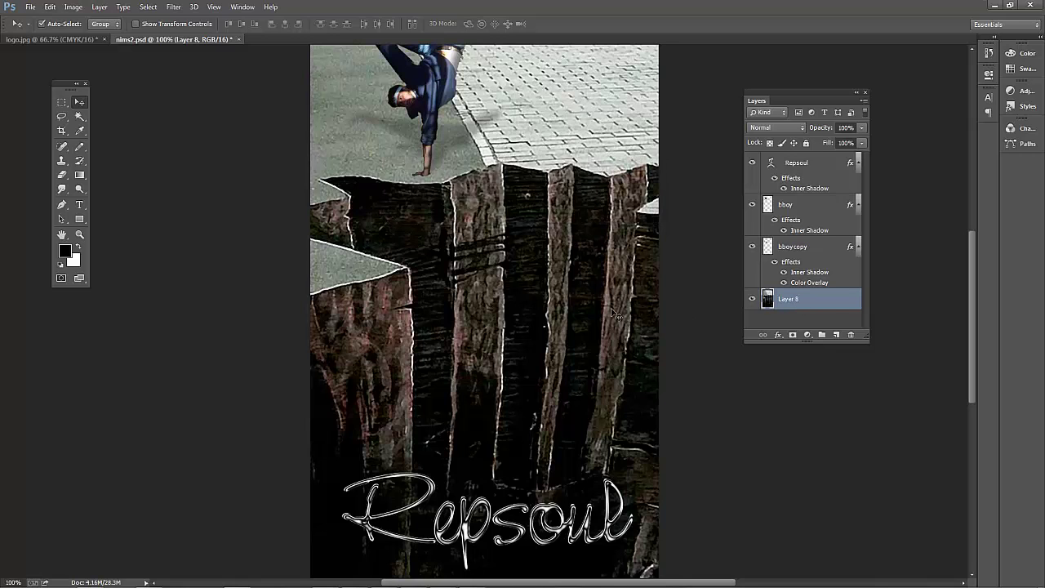
View the whole poster, zoom back in, and switch to the Gradient tool with G.
scroll(617, 315, "up", 3)
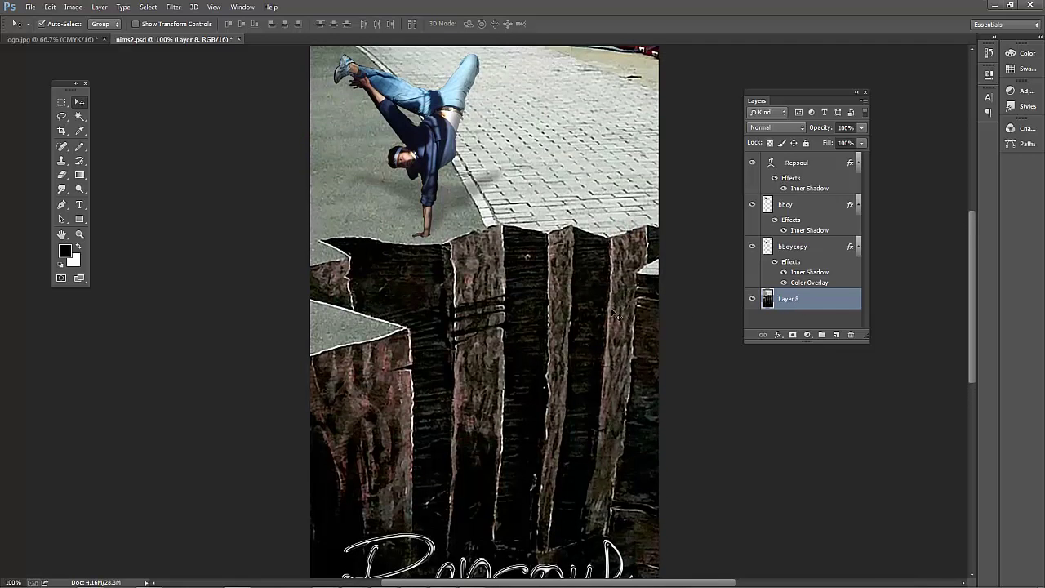
key("ctrl+minus")
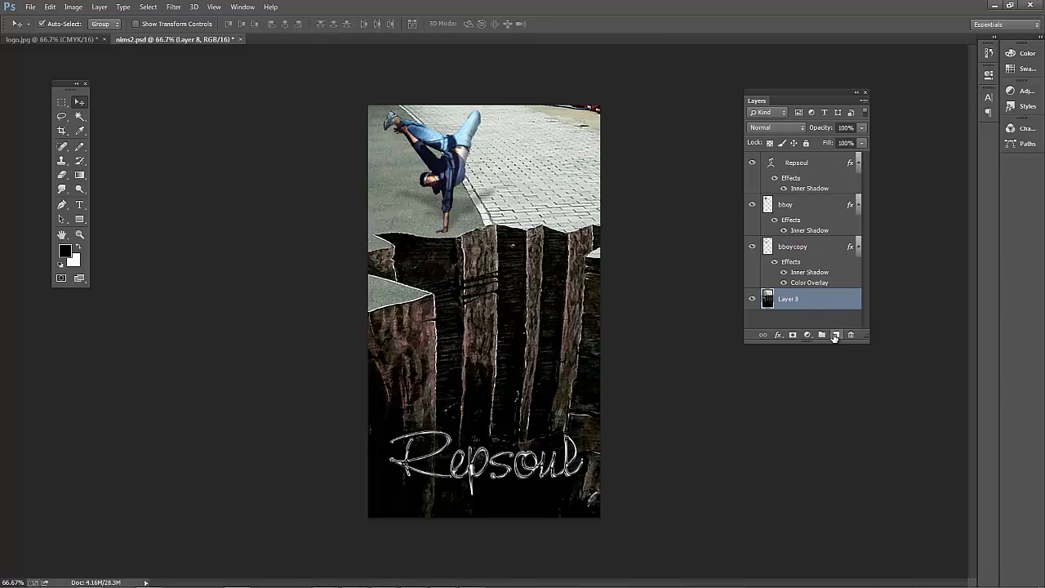
key("g")
key("ctrl+plus")
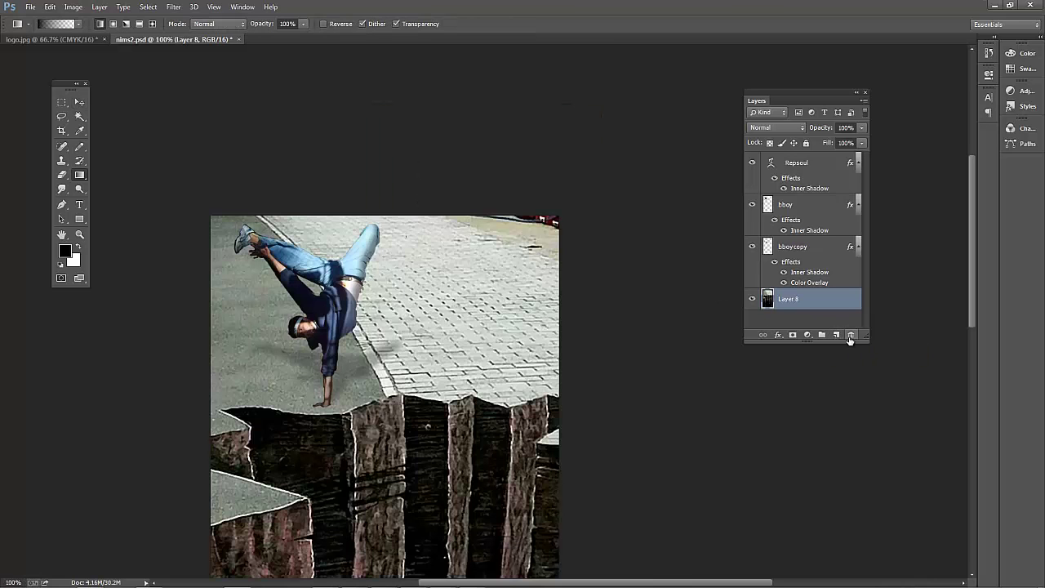
Add Layer 9 and, after trying several presets, pick the Black, White gradient.
left_click(835, 335)
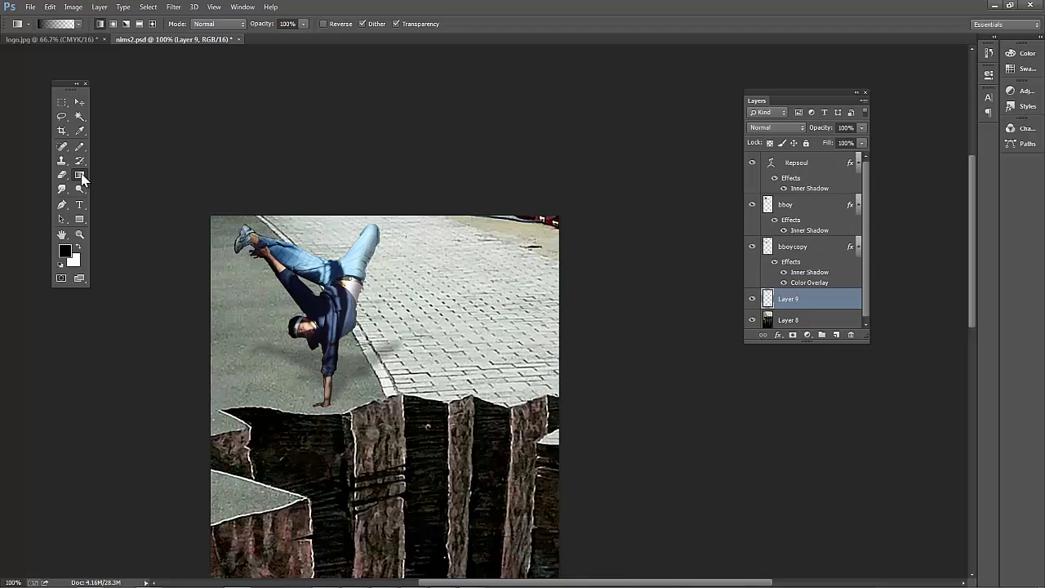
left_click(52, 24)
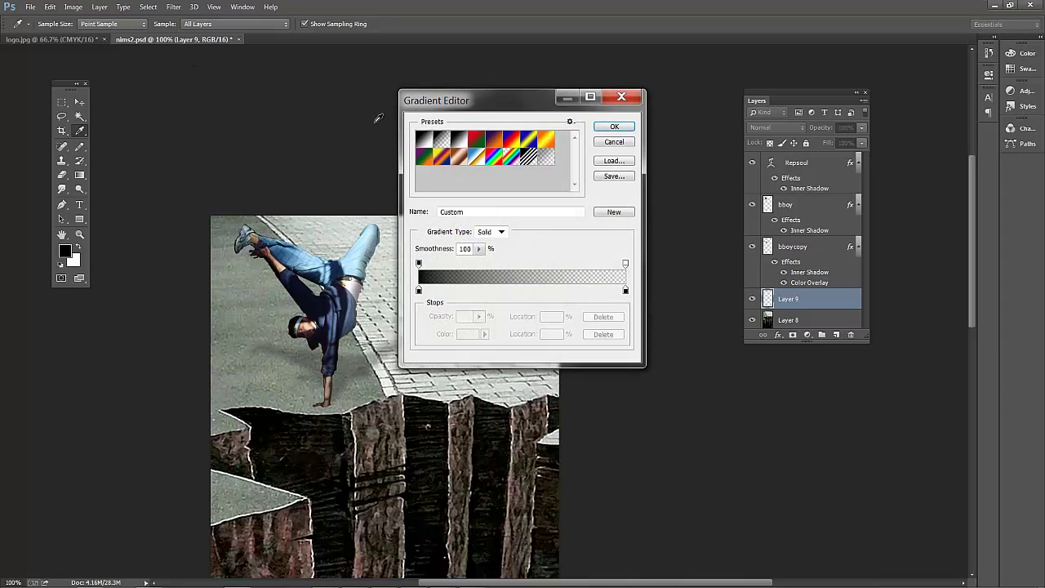
left_click(489, 144)
left_click(478, 146)
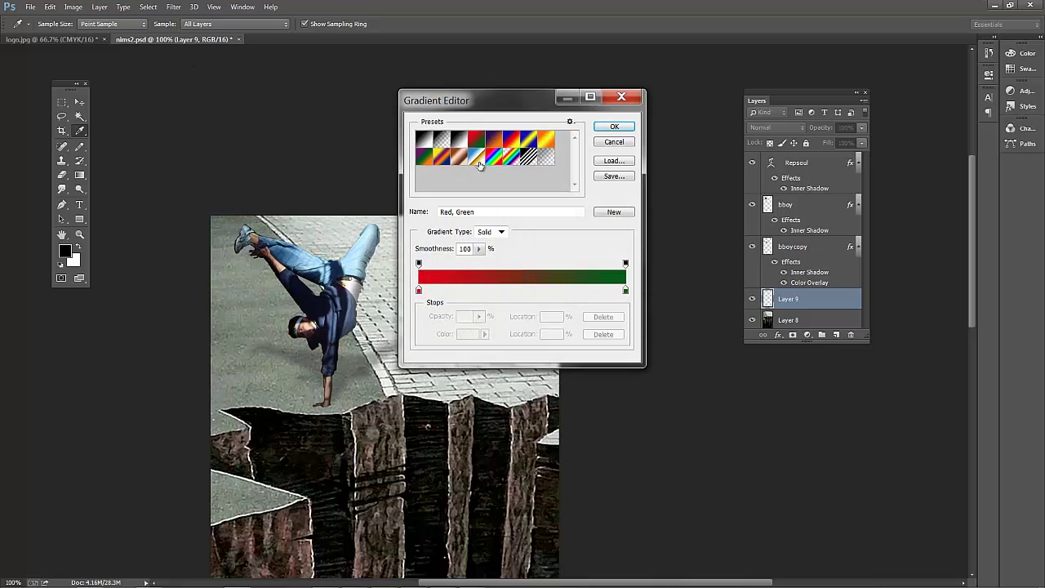
left_click(481, 167)
left_click(496, 162)
left_click(508, 161)
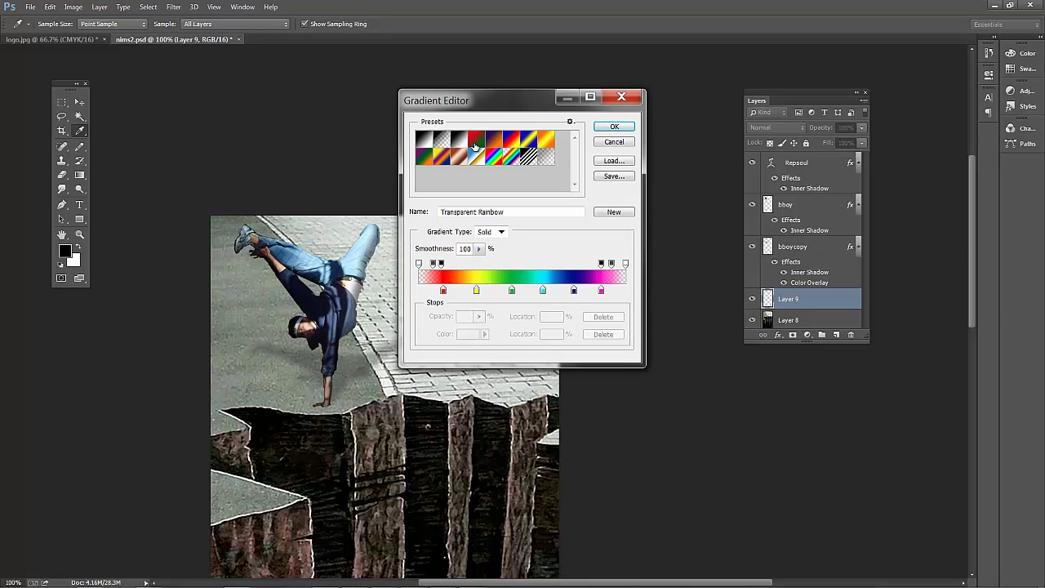
left_click(458, 143)
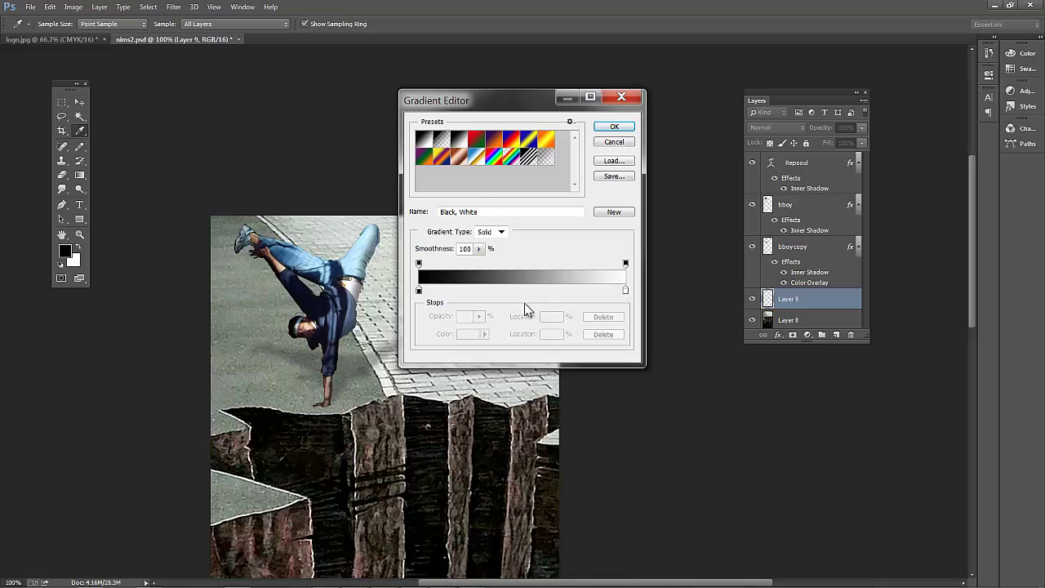
Set the gradient's right-hand opacity stop to 0%.
left_click(625, 265)
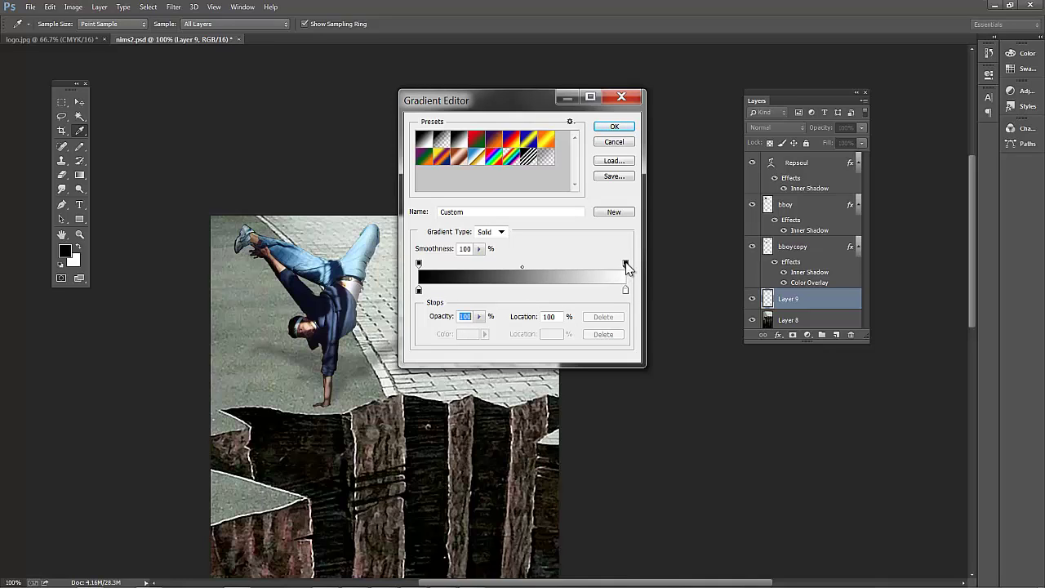
left_click(479, 316)
left_click_drag(479, 328, 387, 328)
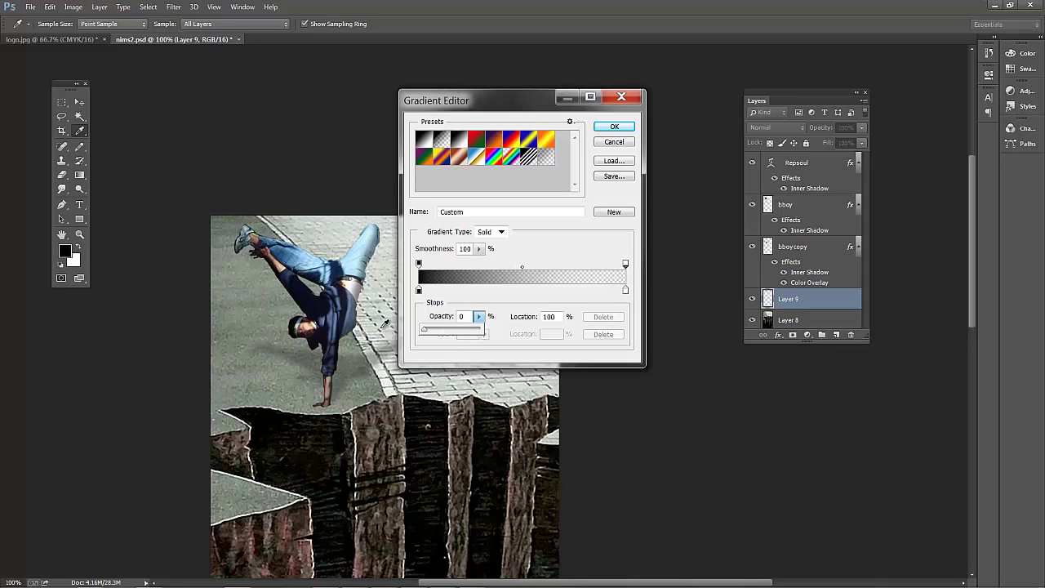
left_click(539, 260)
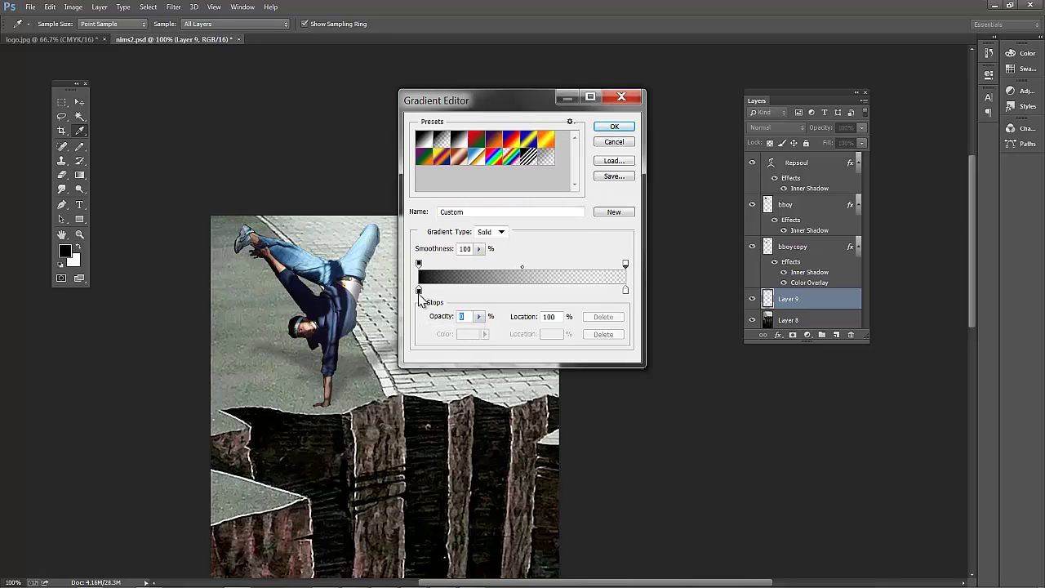
Drag the black-to-transparent gradient down from the top of Layer 9, redoing until the top darkens.
left_click(614, 128)
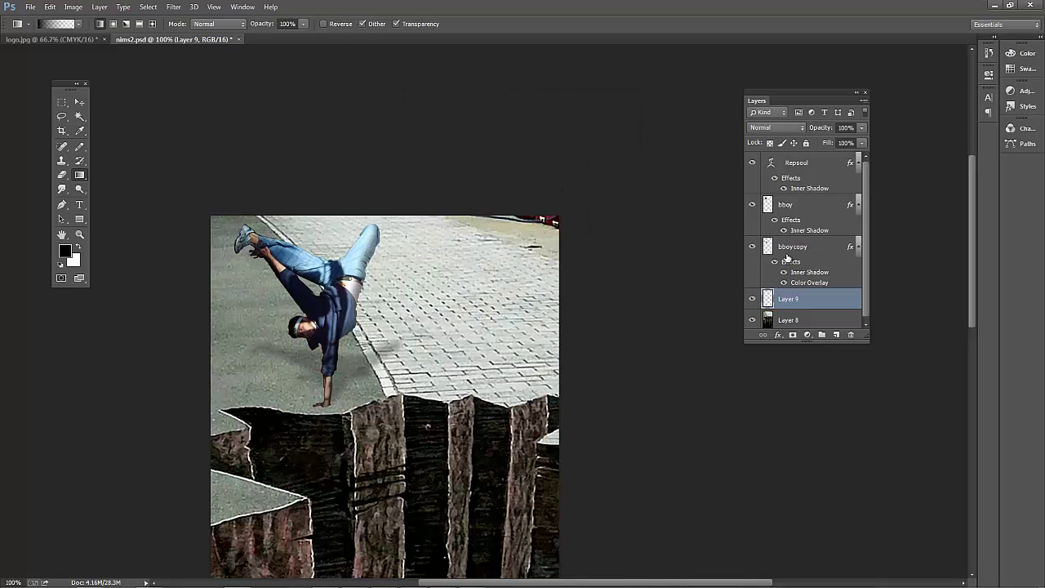
left_click_drag(554, 202, 456, 544)
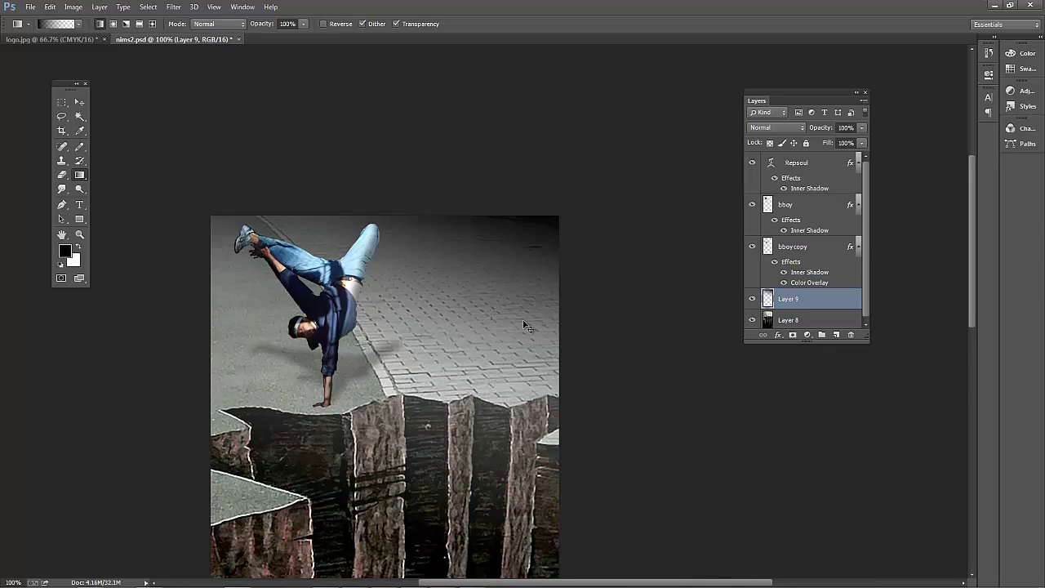
key("ctrl+z")
left_click_drag(492, 192, 448, 549)
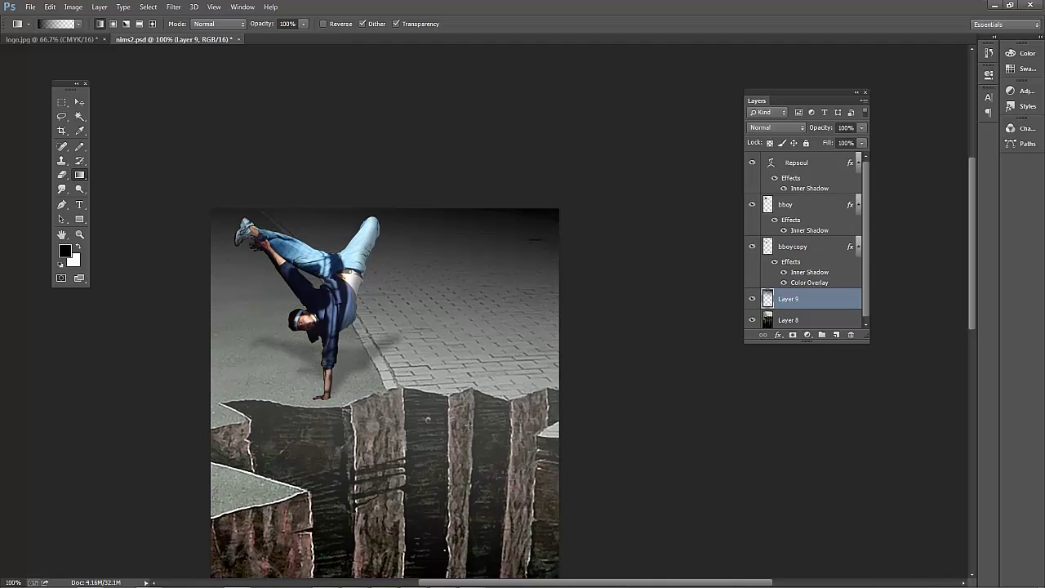
key("ctrl+minus")
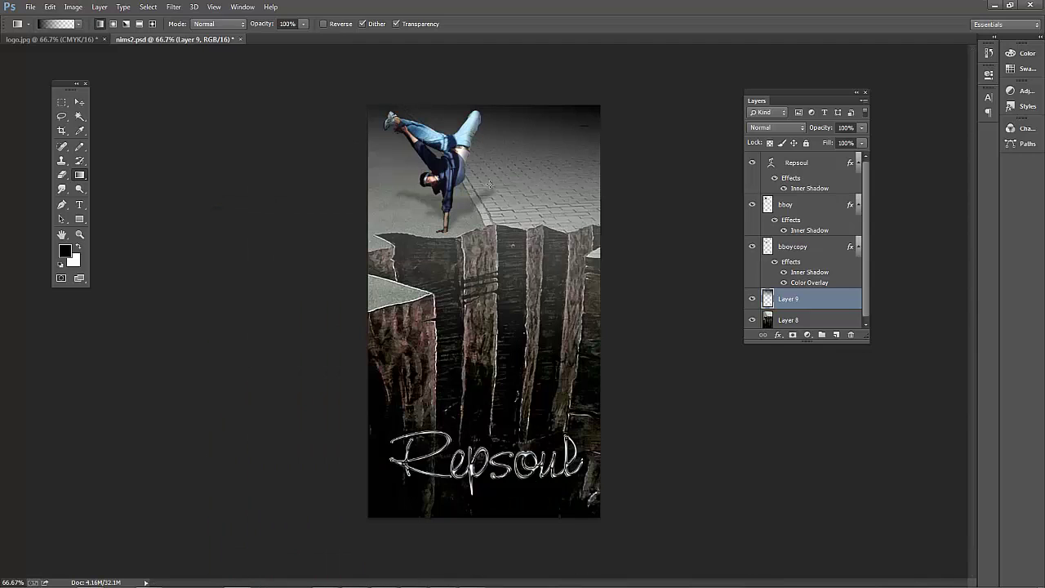
key("ctrl+z")
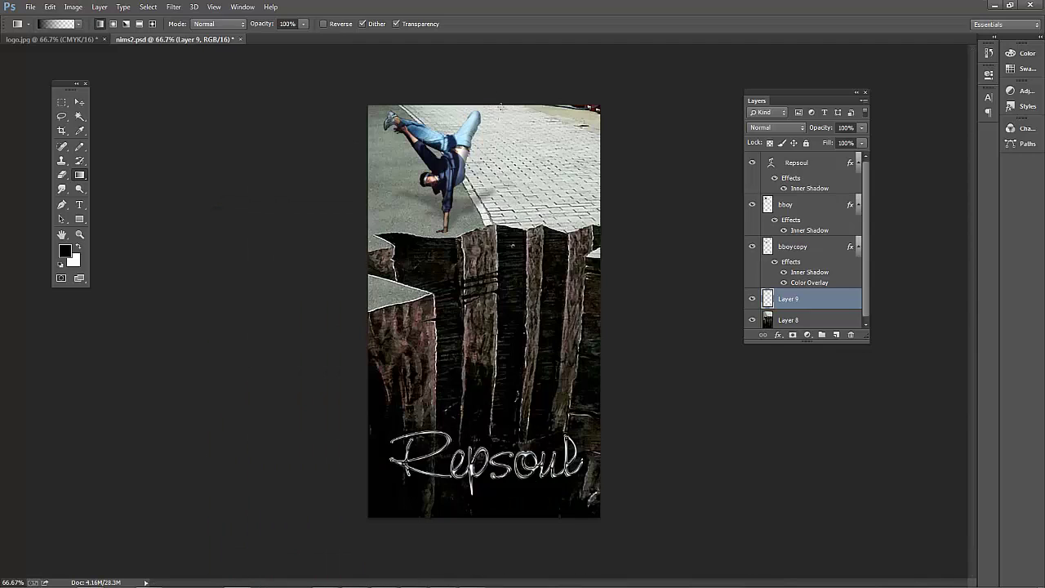
left_click_drag(501, 107, 505, 535)
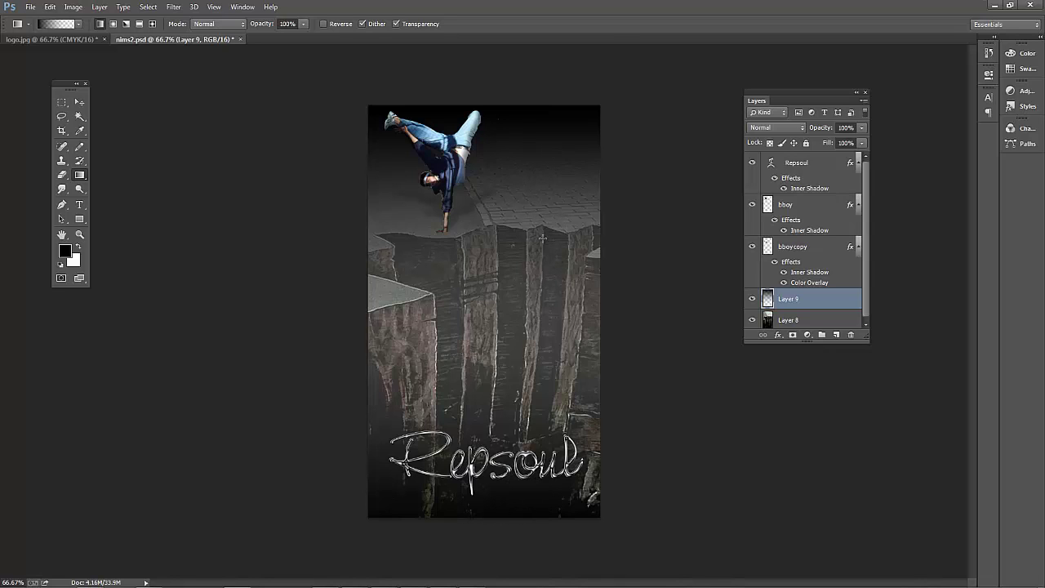
key("ctrl+z")
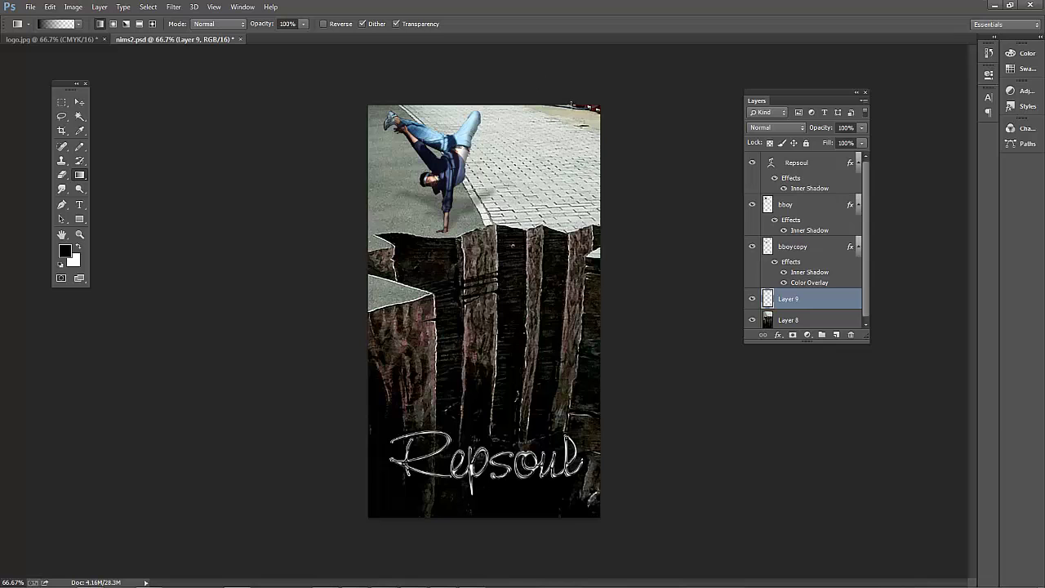
left_click_drag(573, 105, 494, 374)
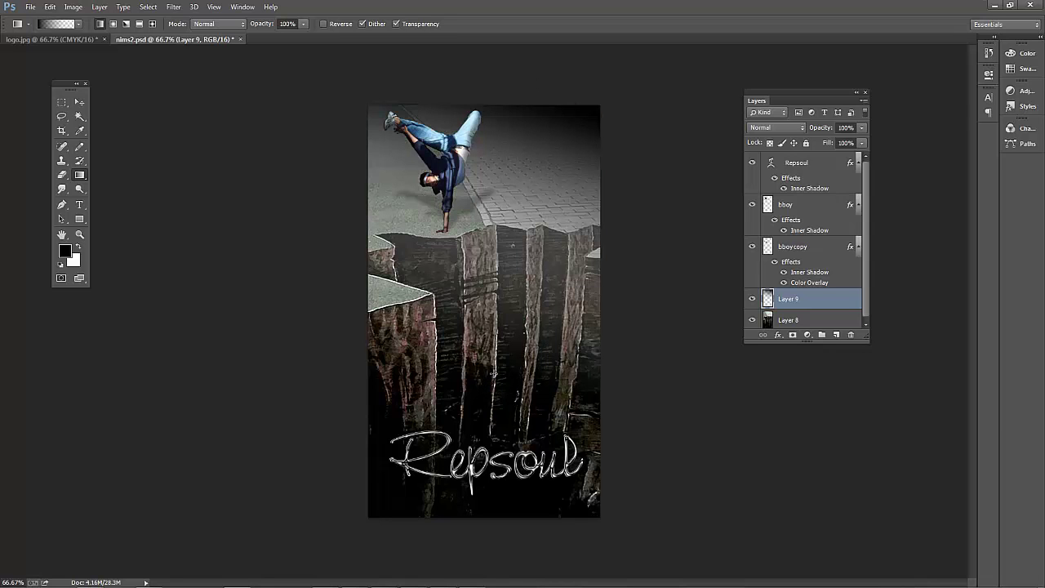
key("ctrl+plus")
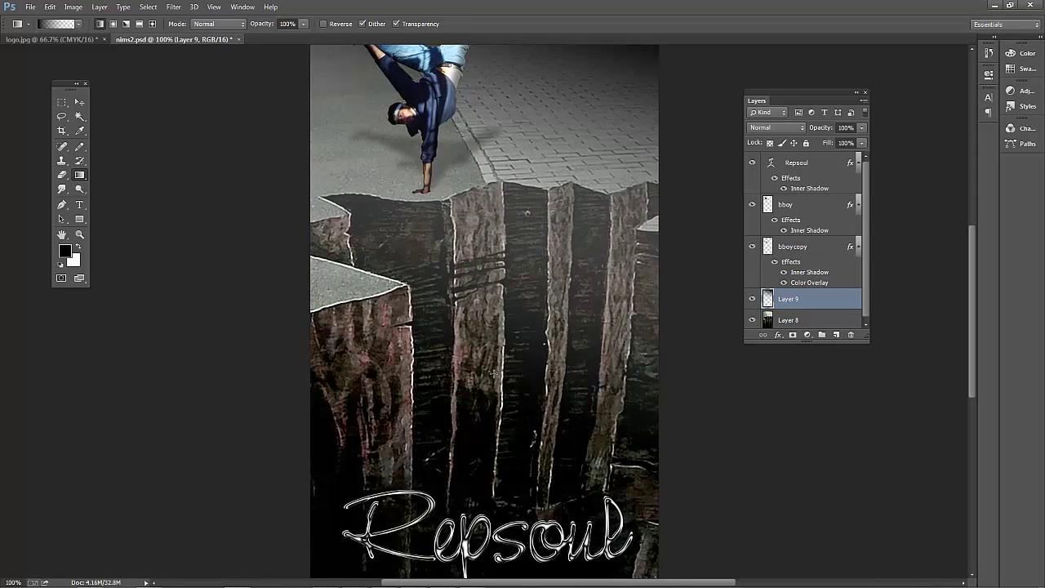
scroll(494, 374, "up", 3)
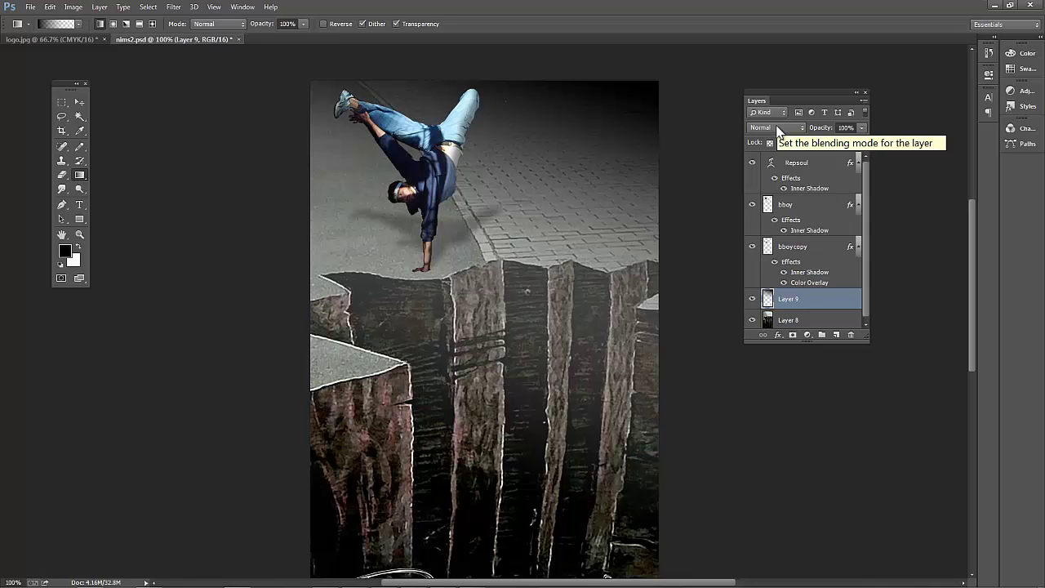
Try the bboy layer beneath Layer 9, then return it above the gradient.
scroll(785, 129, "down", 1)
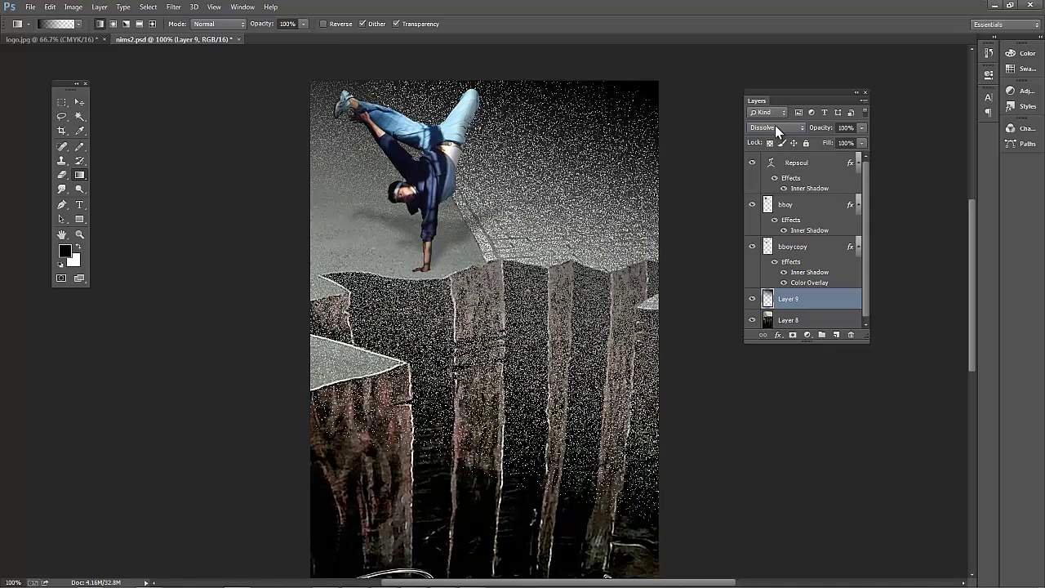
left_click(796, 321)
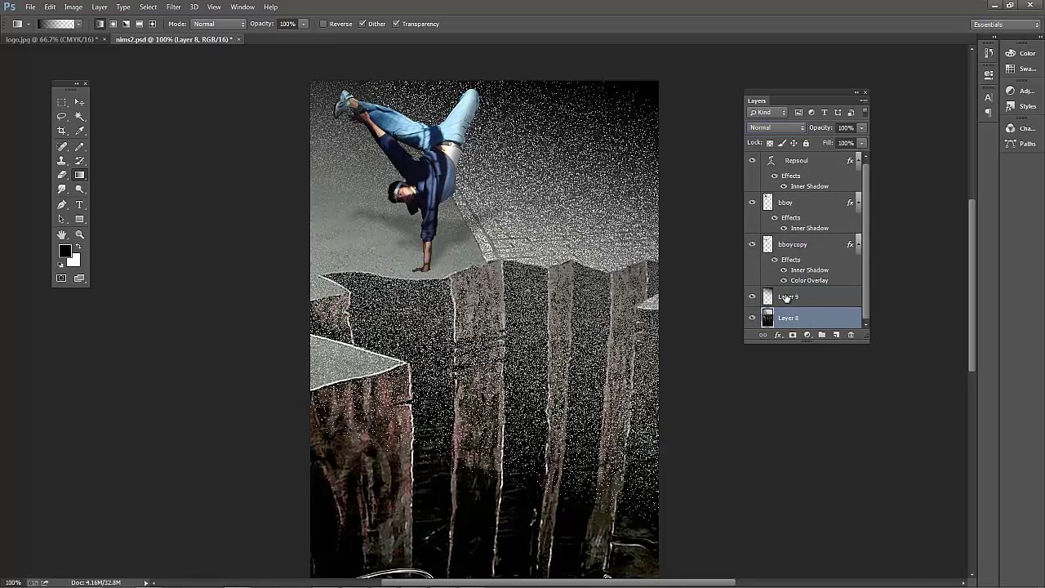
left_click(786, 298)
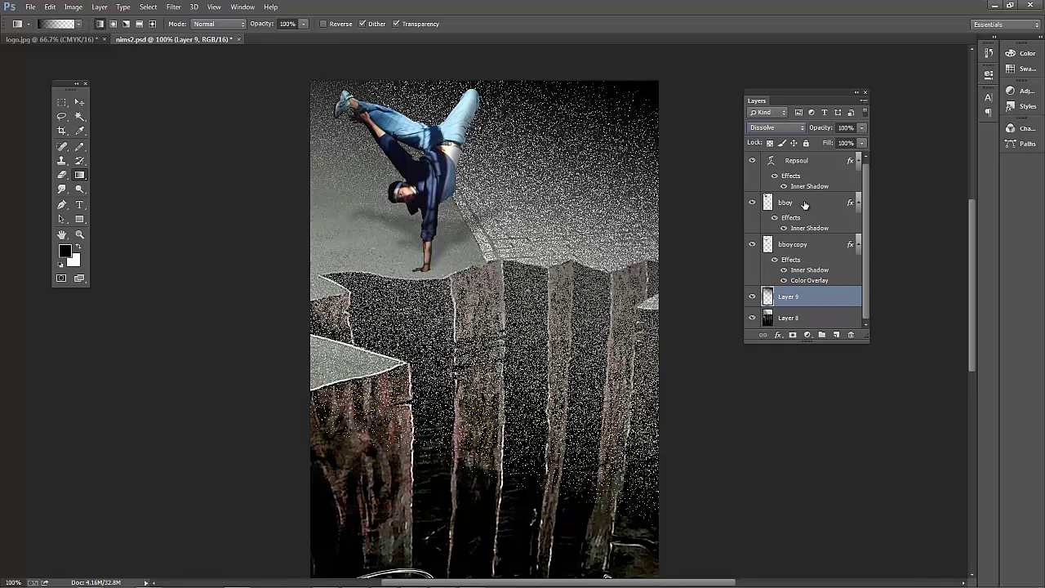
left_click(805, 204)
left_click_drag(812, 206, 811, 308)
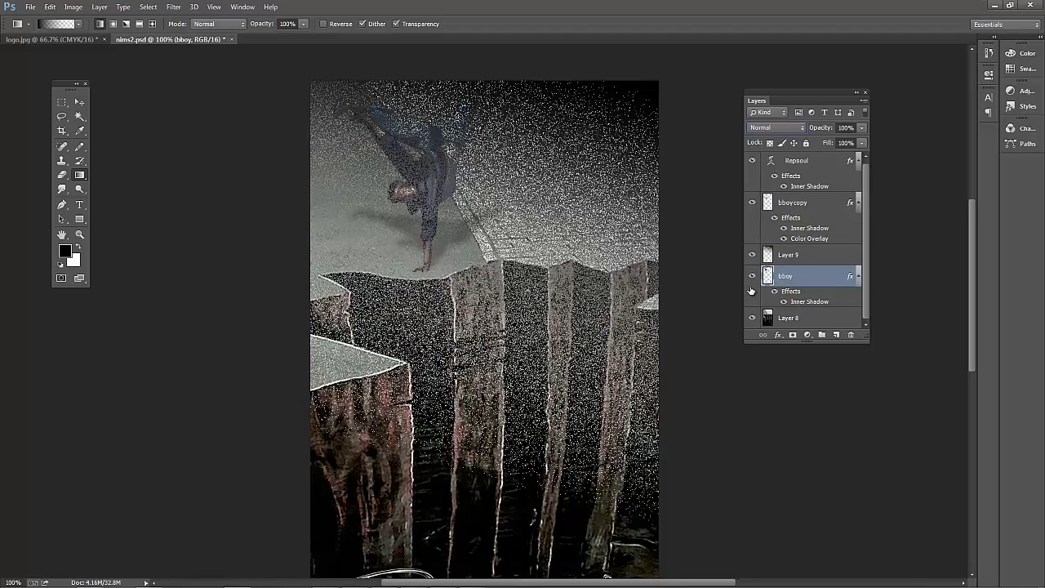
left_click_drag(829, 288, 826, 196)
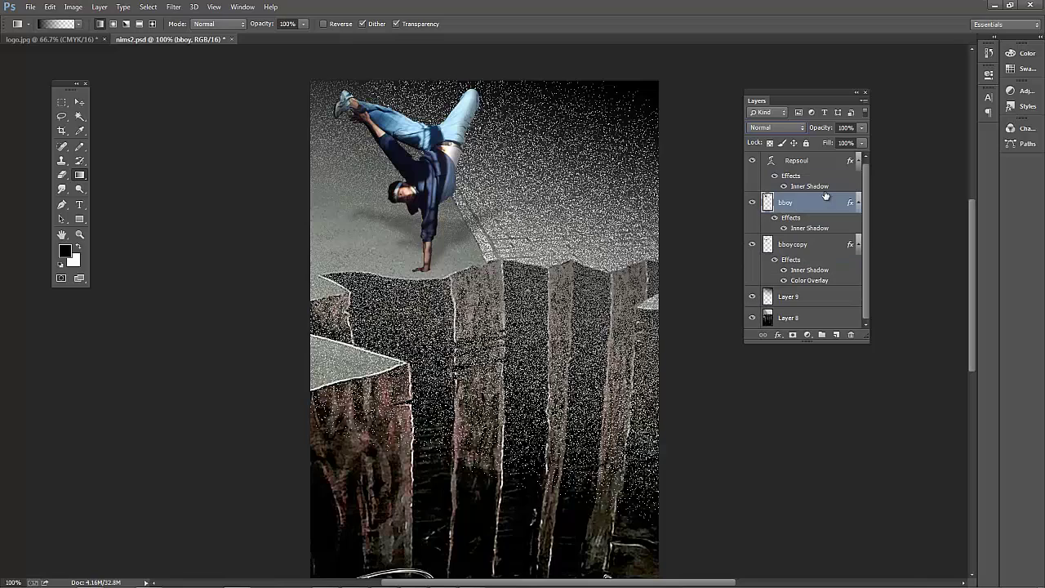
Set Layer 9's blend mode to Multiply after briefly trying Darken.
left_click(816, 298)
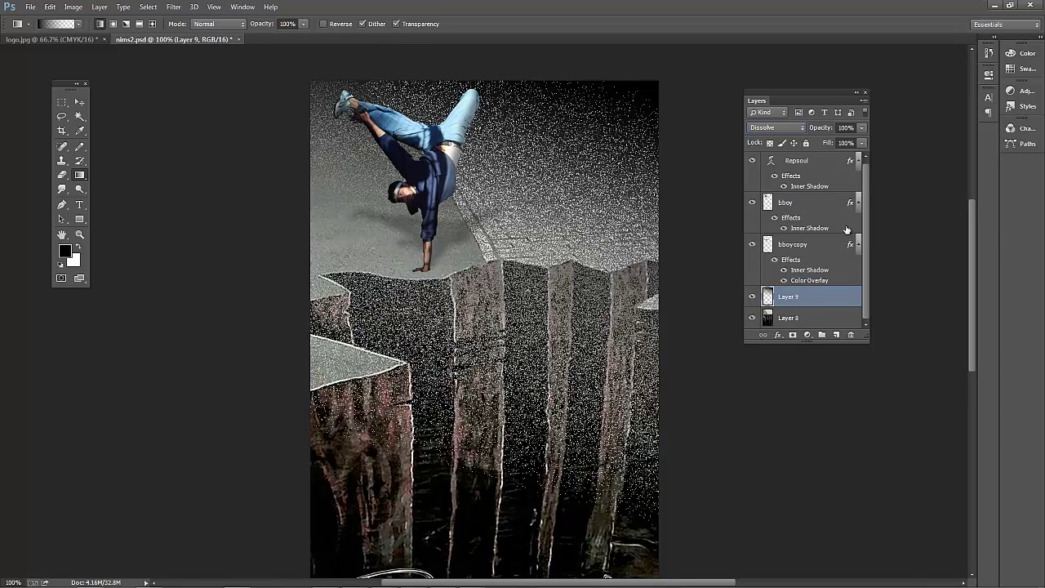
left_click(804, 128)
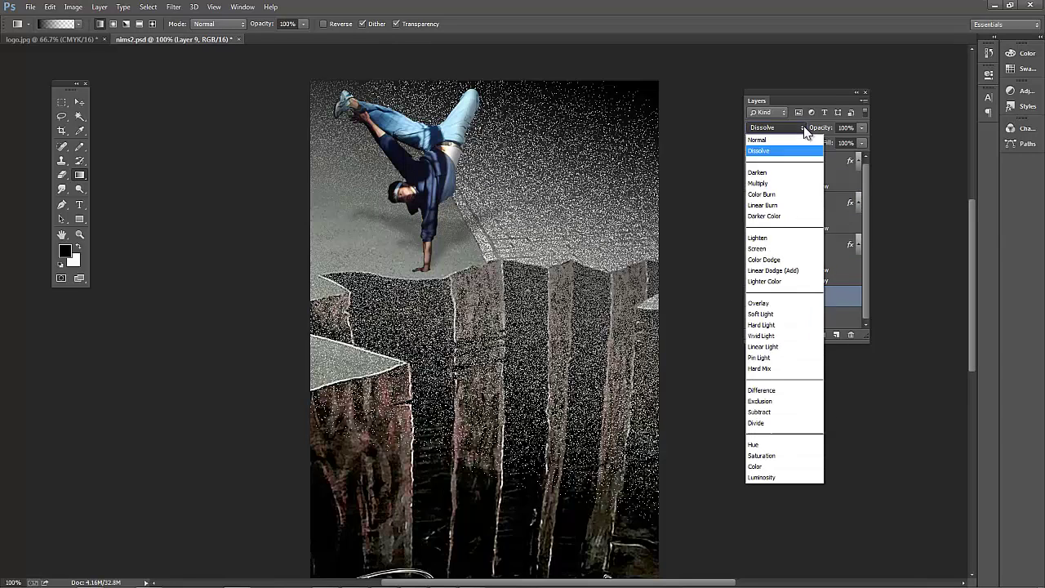
left_click(788, 173)
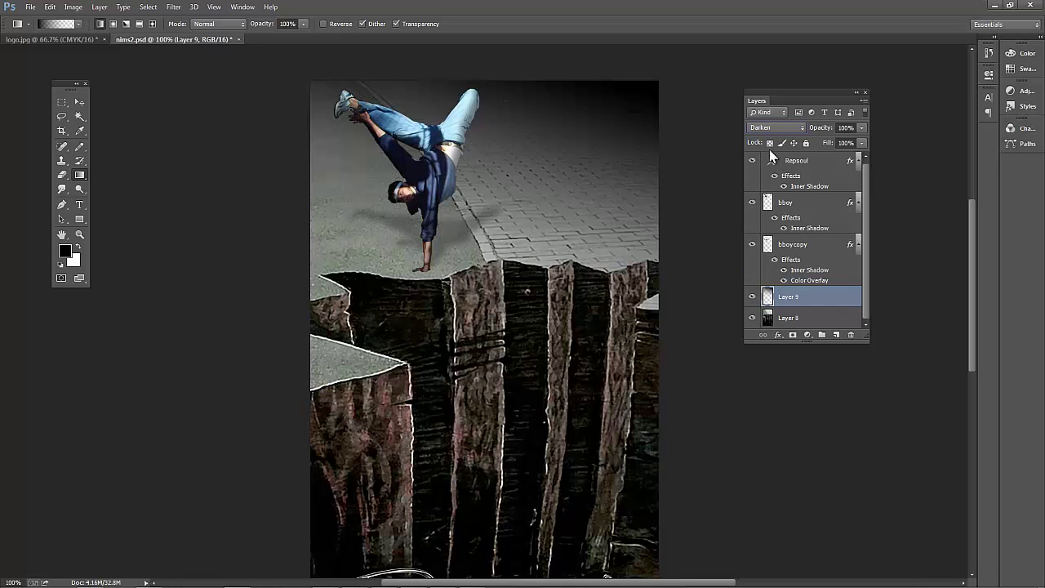
left_click(768, 128)
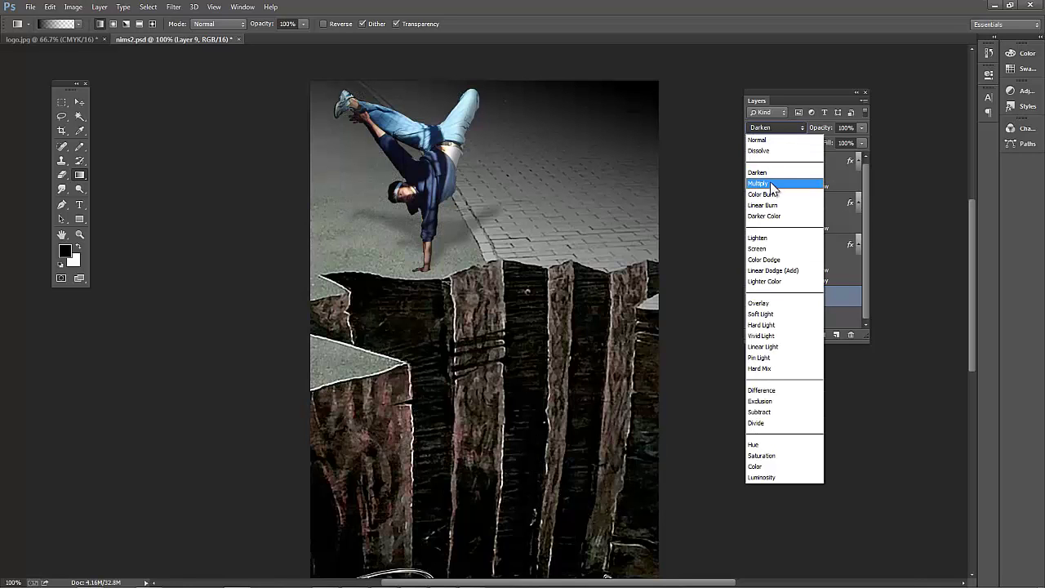
left_click(767, 183)
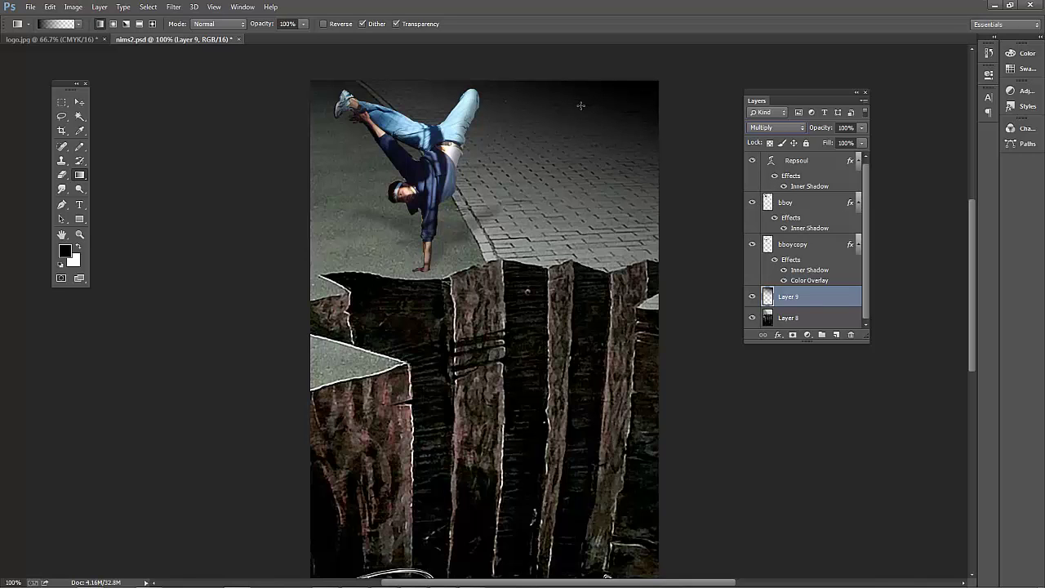
Toggle Layer 9 on and off to compare the Multiply gradient on the poster.
key("ctrl+minus")
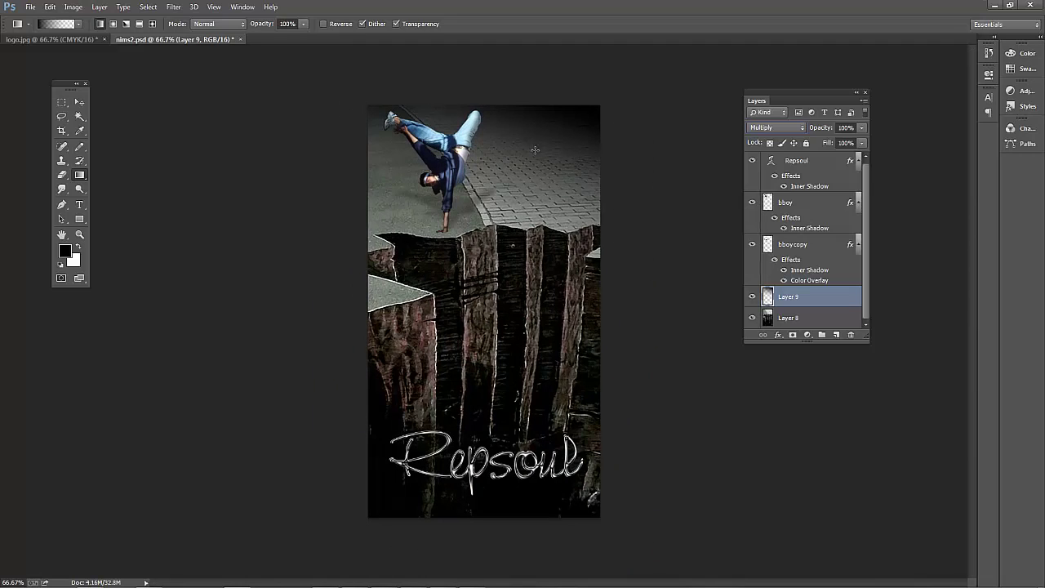
left_click(752, 299)
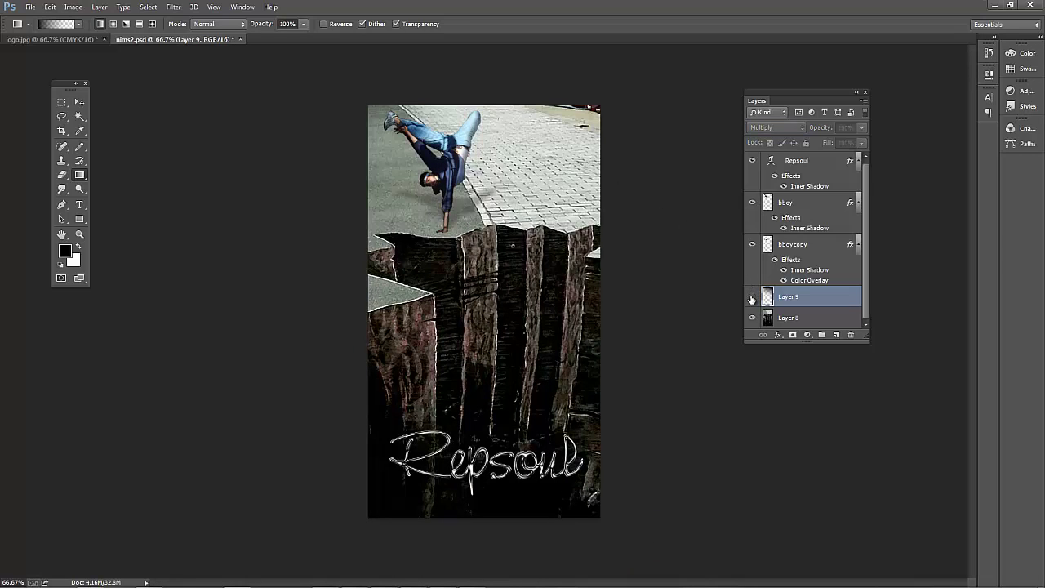
left_click(752, 299)
left_click(753, 299)
left_click(752, 299)
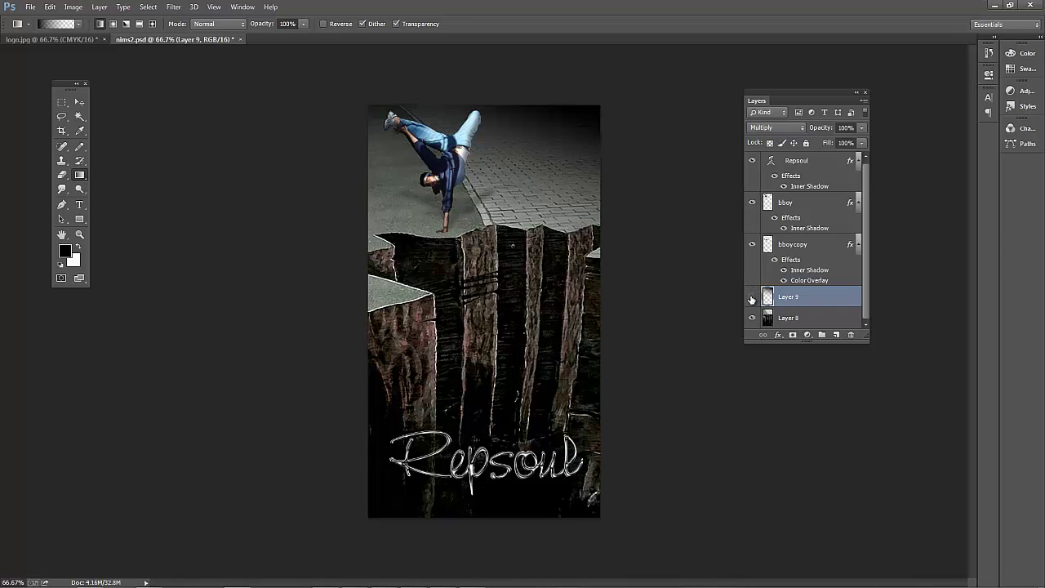
left_click(752, 299)
left_click(752, 299)
key("ctrl+plus")
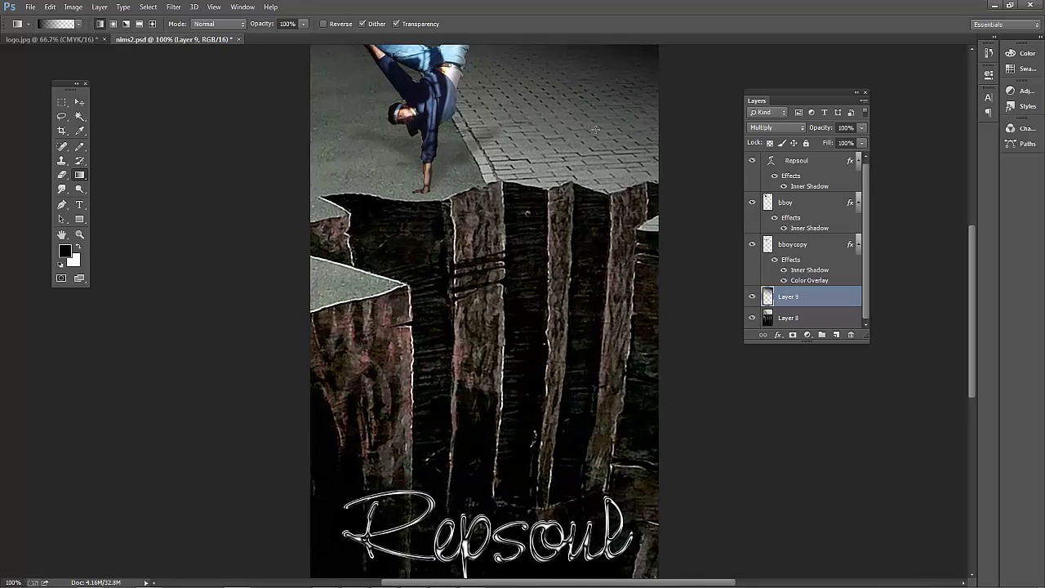
left_click_drag(630, 141, 623, 236)
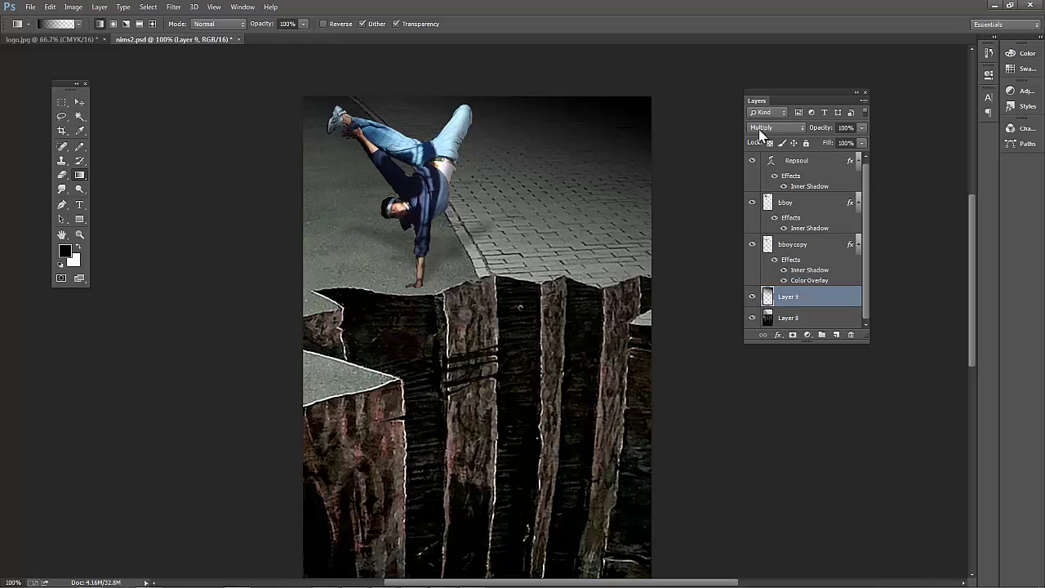
Make the bboy layer active, check it by toggling visibility, and bring up Image > Adjustments.
left_click(820, 213)
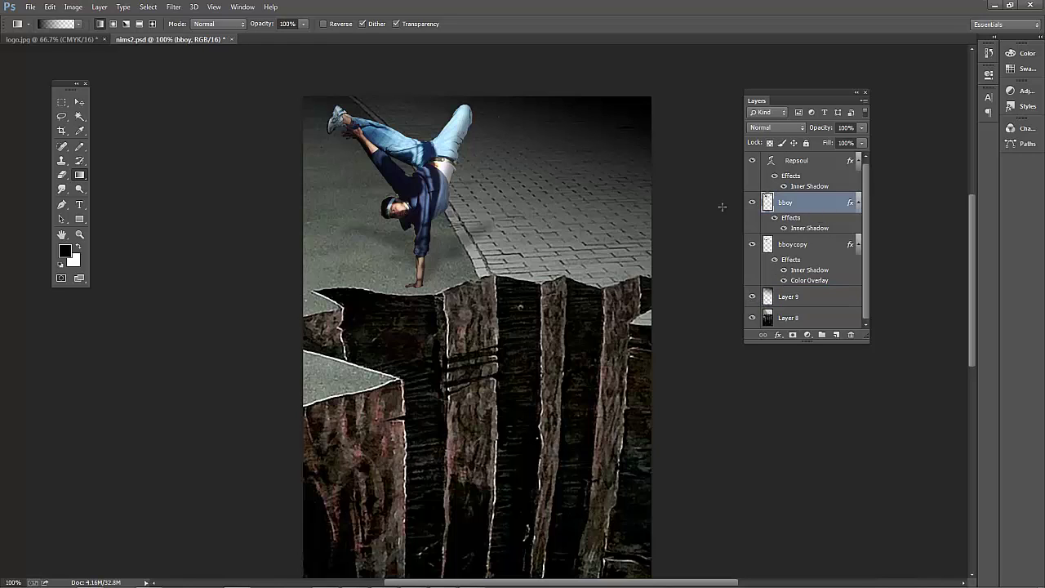
left_click(753, 204)
left_click(754, 204)
key("ctrl+minus")
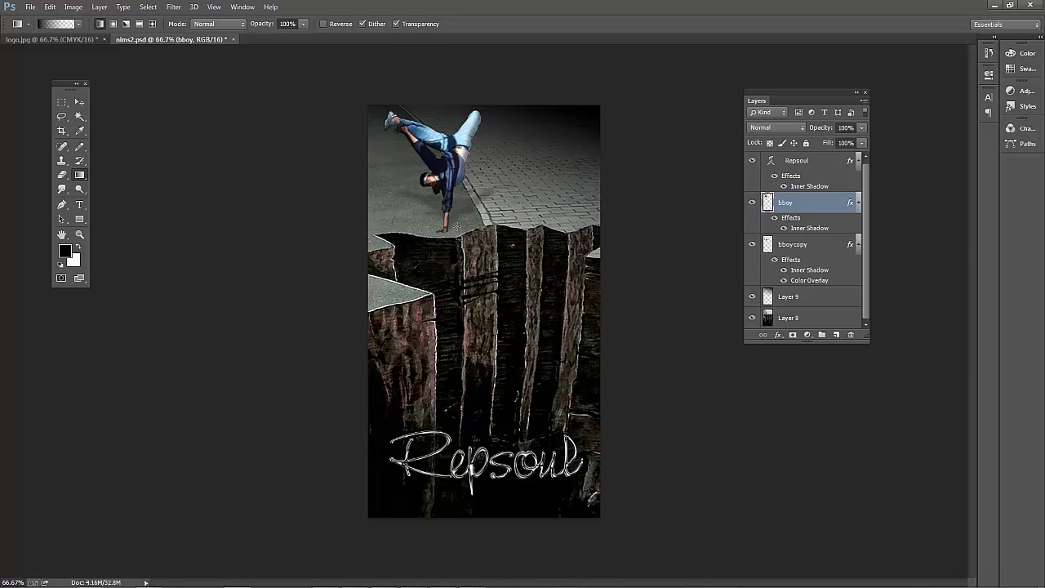
key("ctrl+plus")
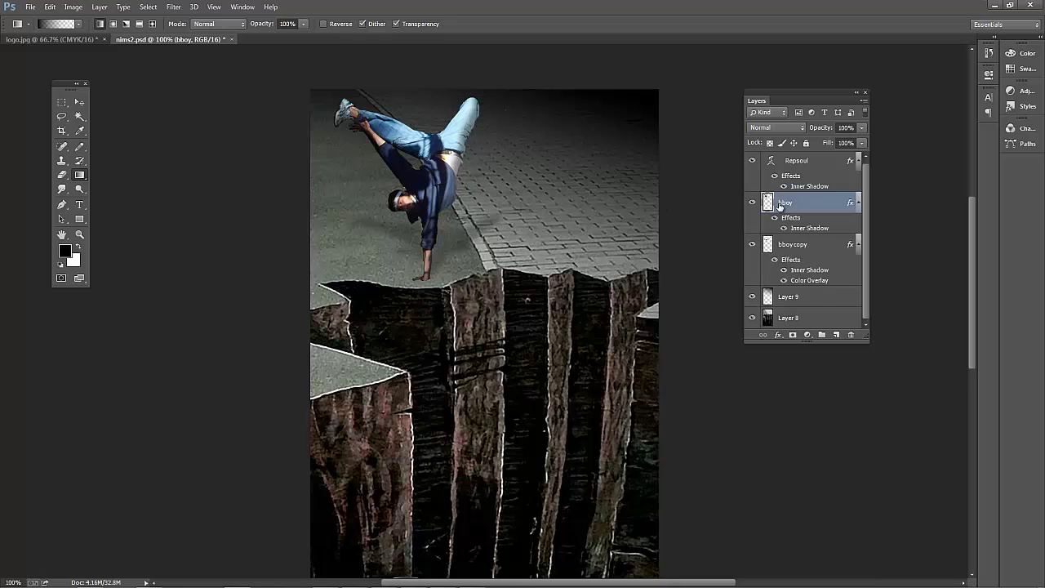
left_click(73, 7)
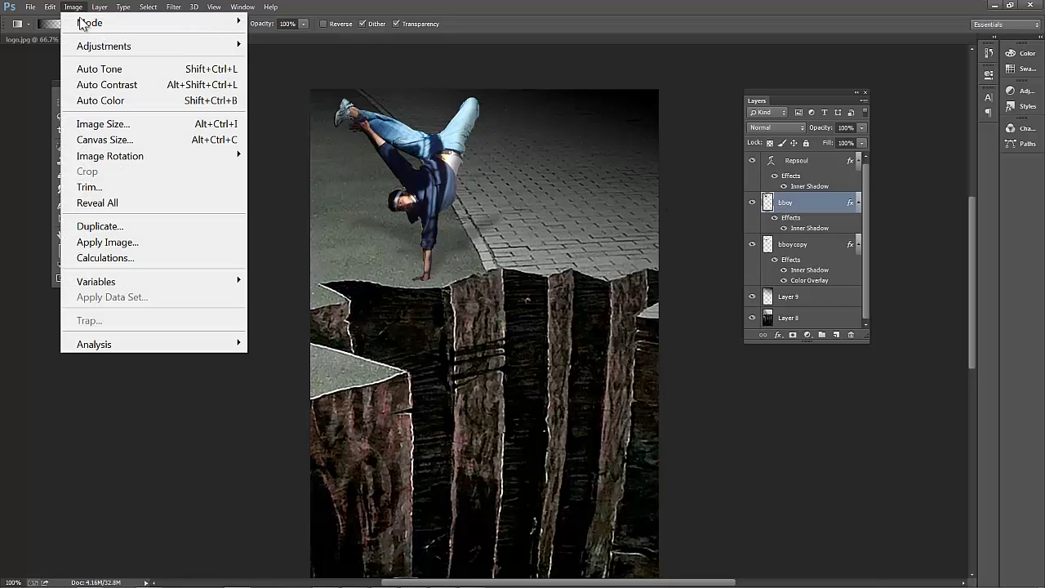
mouse_move(92, 47)
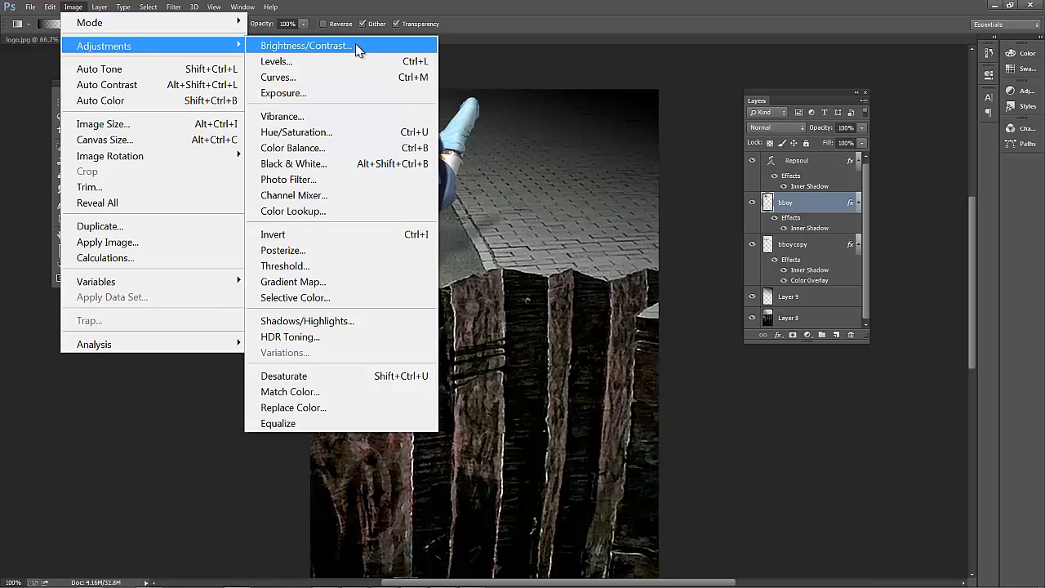
Apply Brightness/Contrast to bboy at Brightness -85 and Contrast -22, comparing with Preview.
left_click(355, 45)
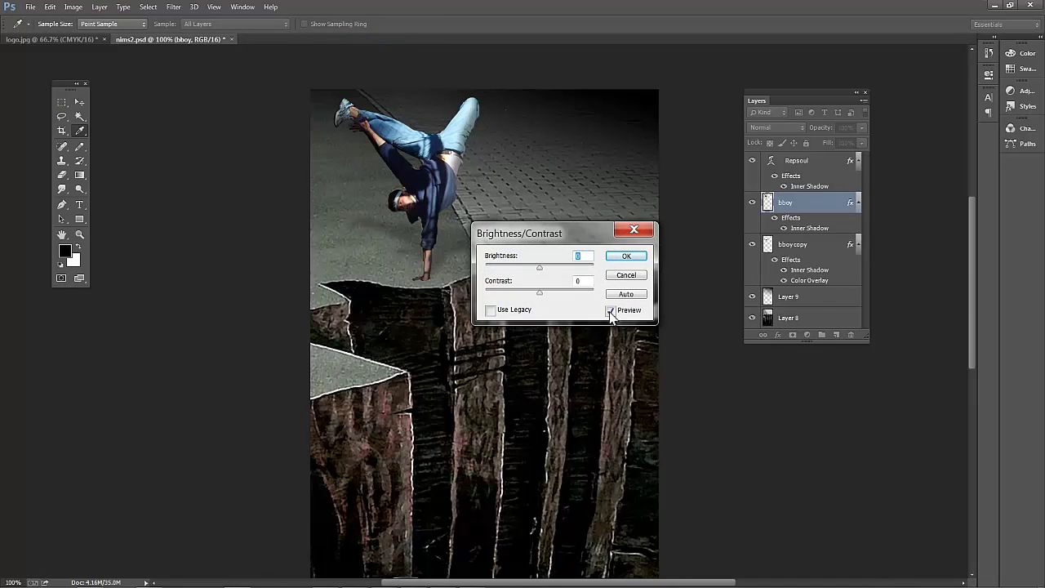
left_click_drag(563, 242, 548, 333)
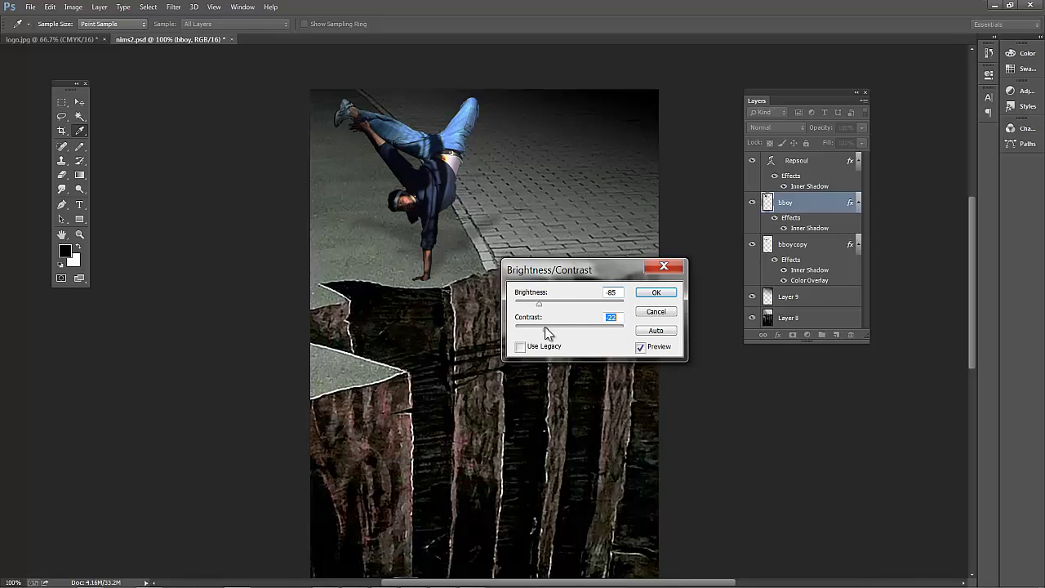
left_click(641, 347)
left_click(651, 351)
left_click(651, 351)
left_click(651, 350)
left_click(651, 350)
left_click(651, 350)
key("ctrl+minus")
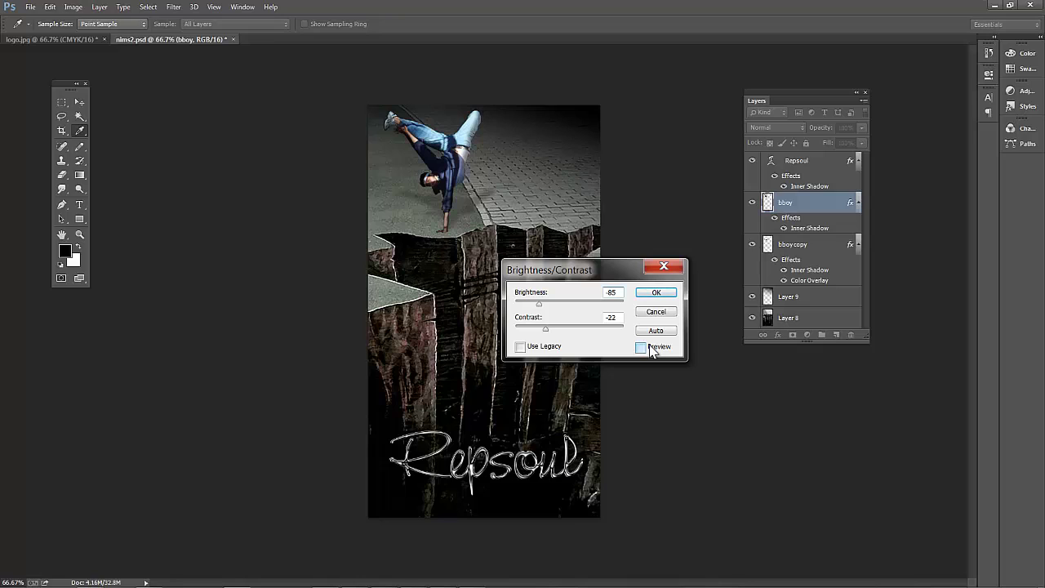
left_click(652, 352)
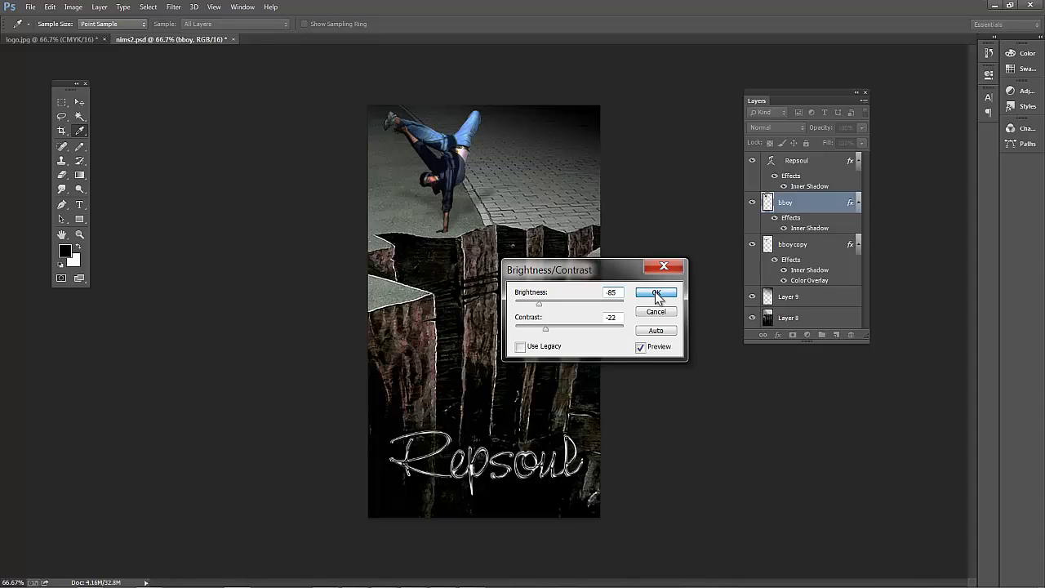
left_click(657, 294)
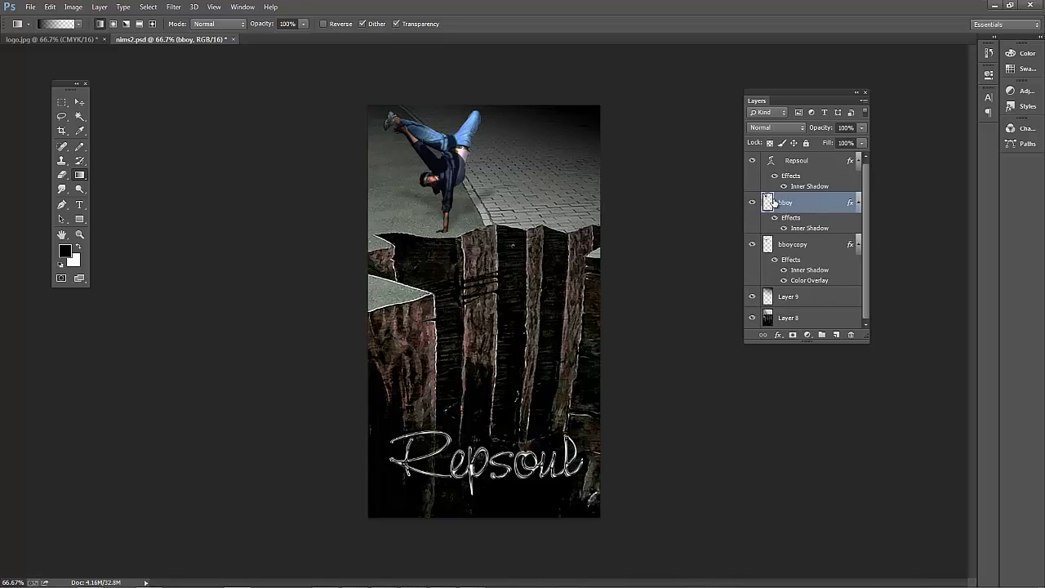
Duplicate the bboy layer as bboy copy 2 and hide the original bboy layer.
key("ctrl+plus")
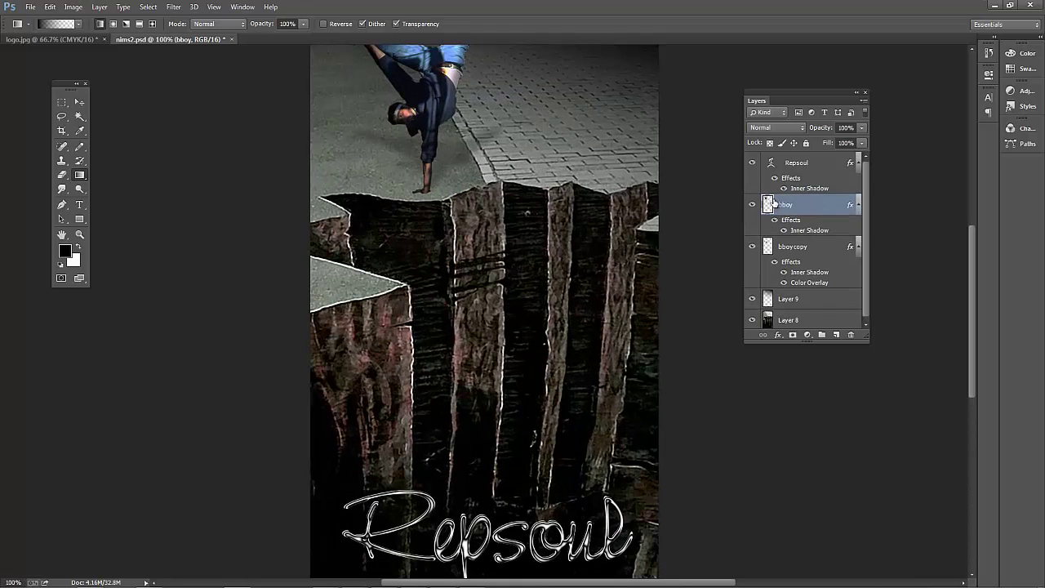
scroll(703, 199, "up", 1)
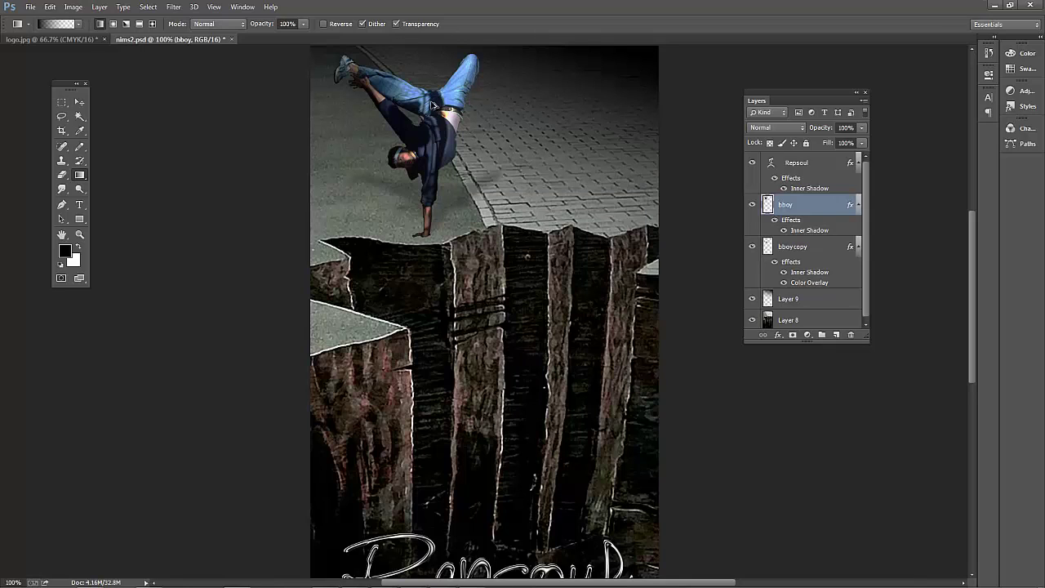
key("alt+bracketleft")
key("alt+bracketleft")
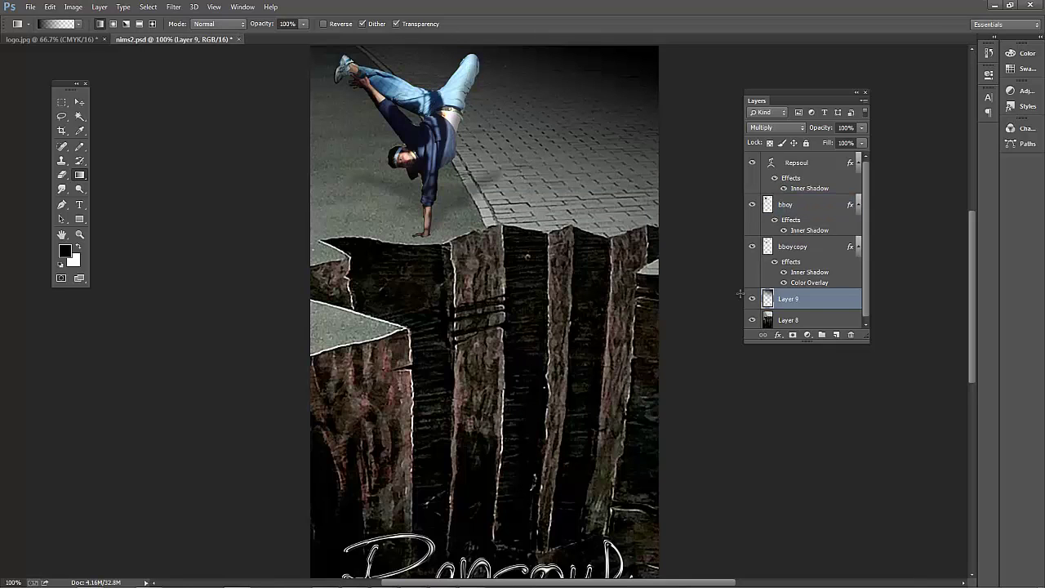
left_click(797, 210)
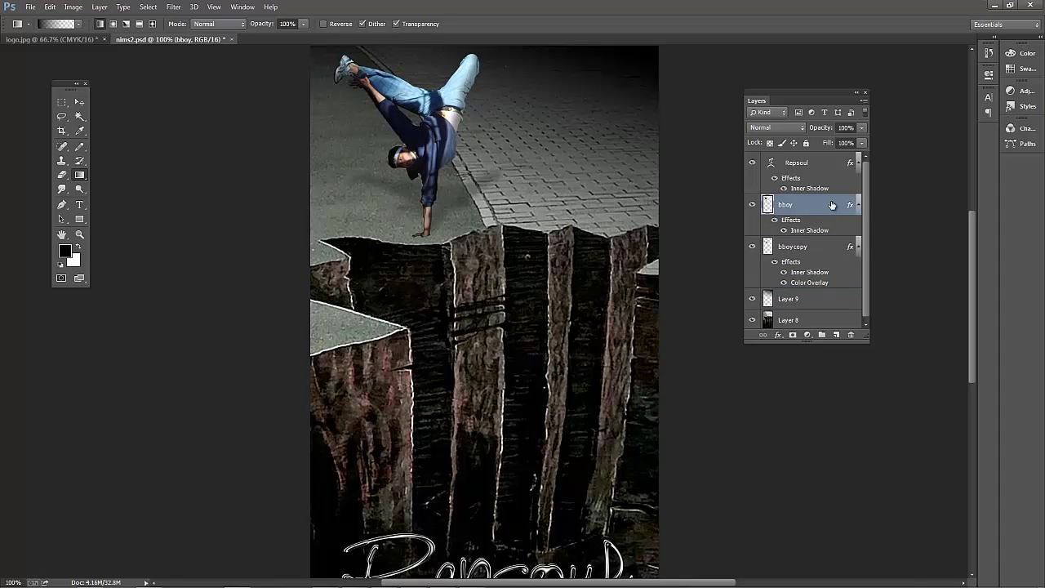
left_click_drag(832, 205, 836, 335)
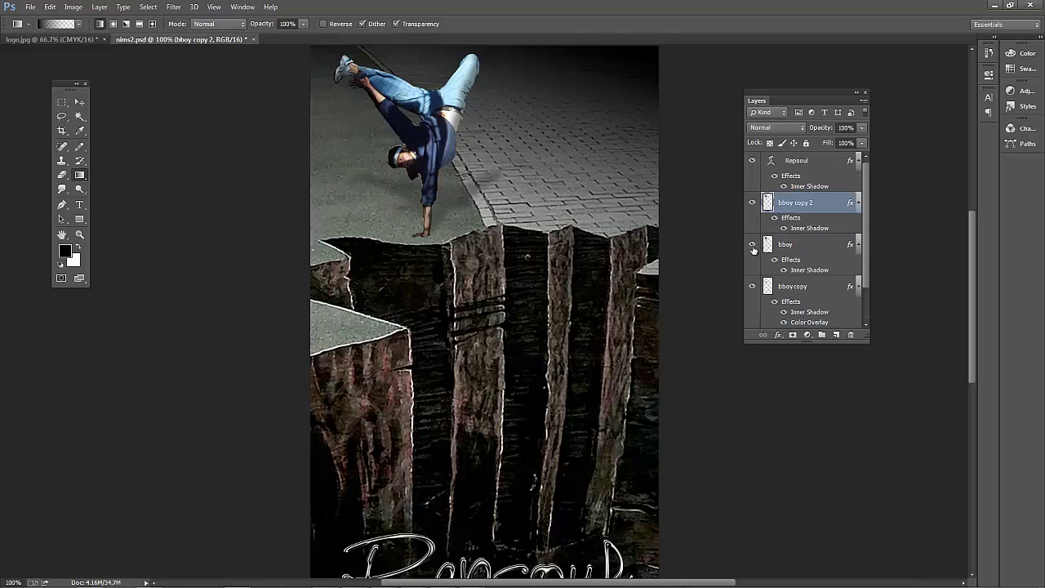
left_click(752, 245)
Darken bboy copy 2 with Brightness/Contrast at Brightness -85 and Contrast -19.
left_click(73, 6)
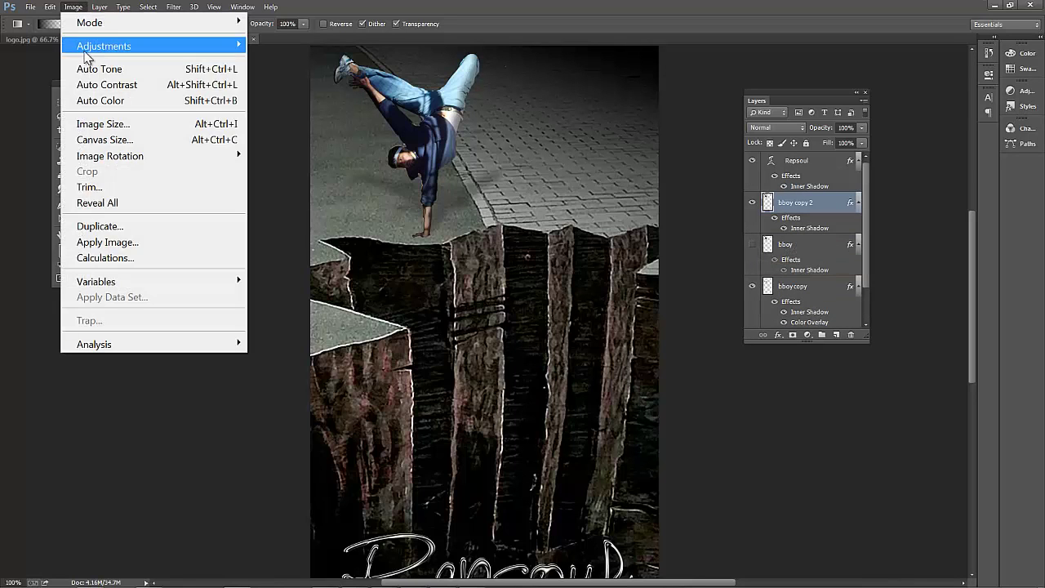
mouse_move(234, 45)
left_click(282, 45)
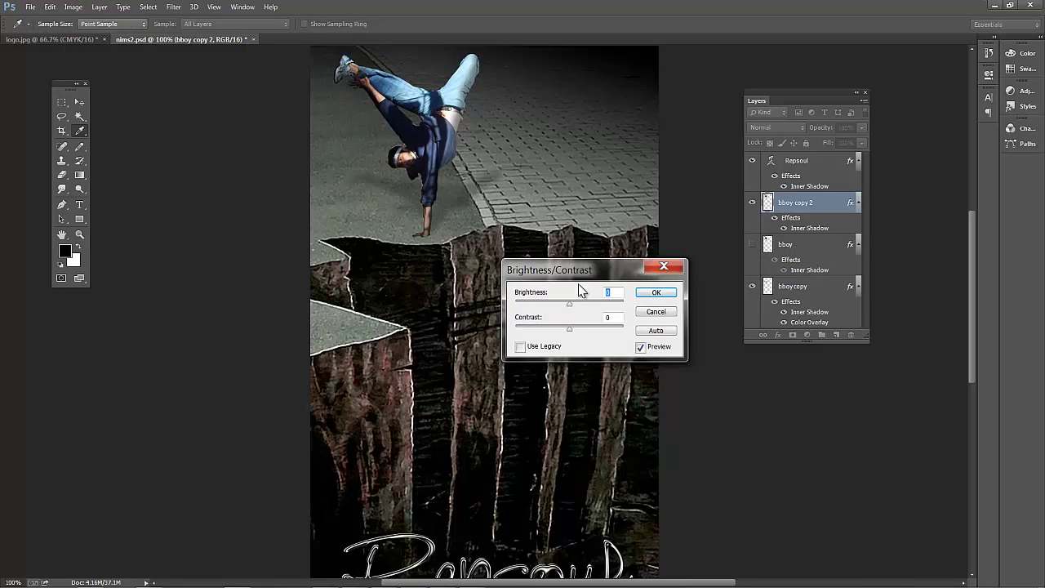
left_click_drag(569, 303, 538, 306)
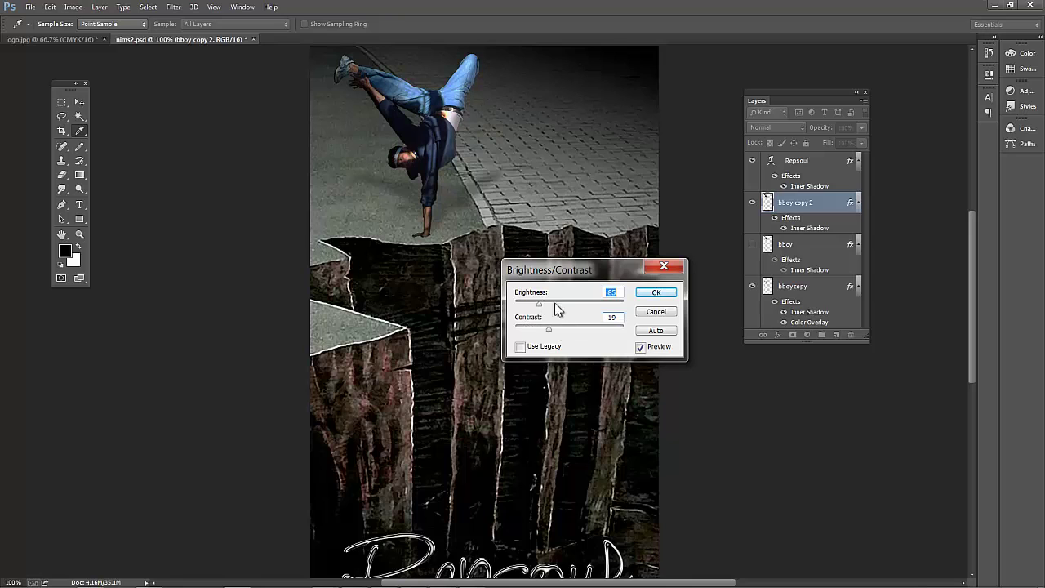
key("g")
left_click(657, 293)
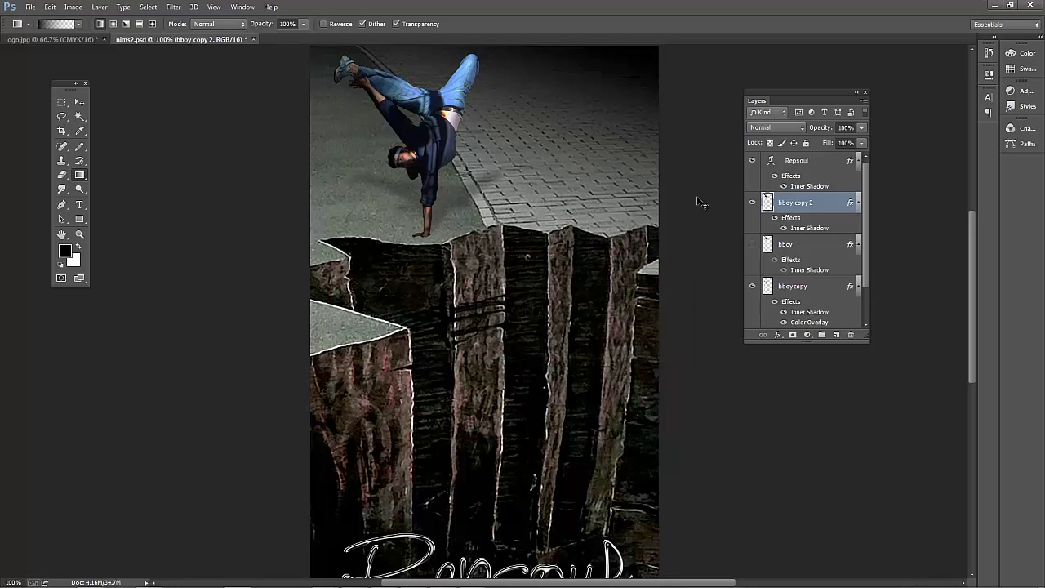
Zoom out to view the whole poster and open the screen recorder's controls.
key("ctrl+minus")
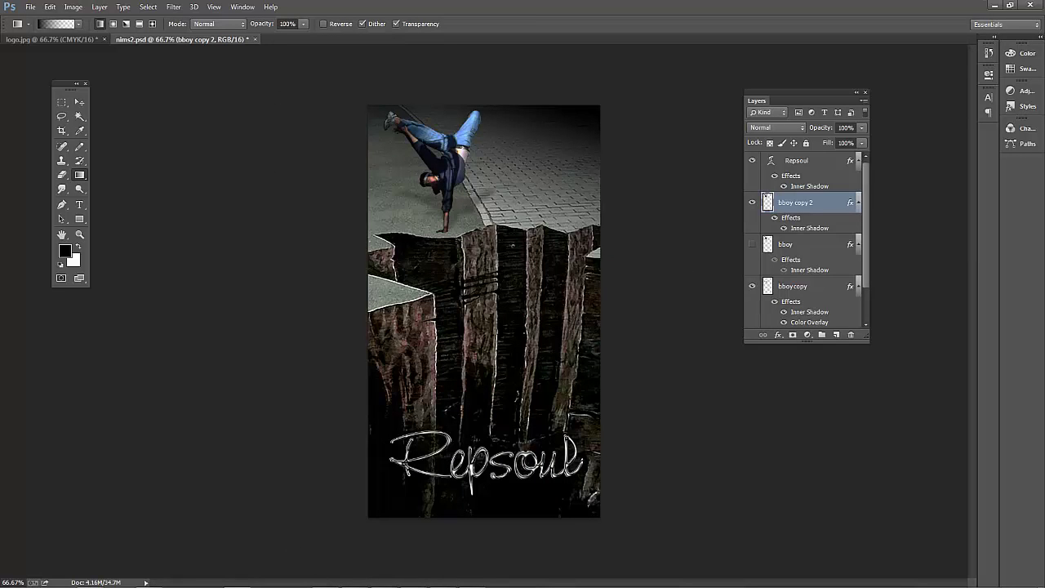
mouse_move(401, 582)
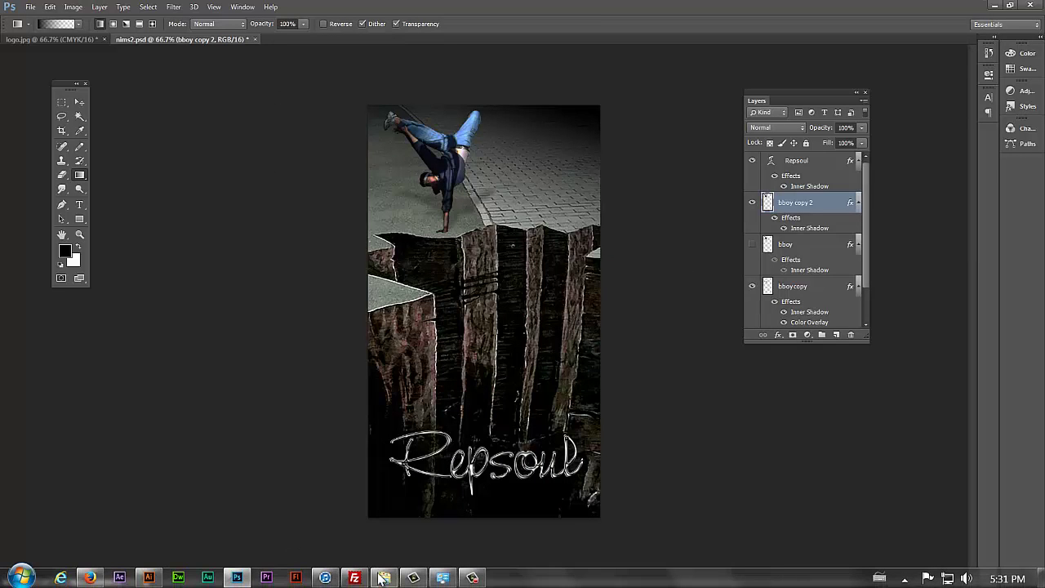
left_click(472, 578)
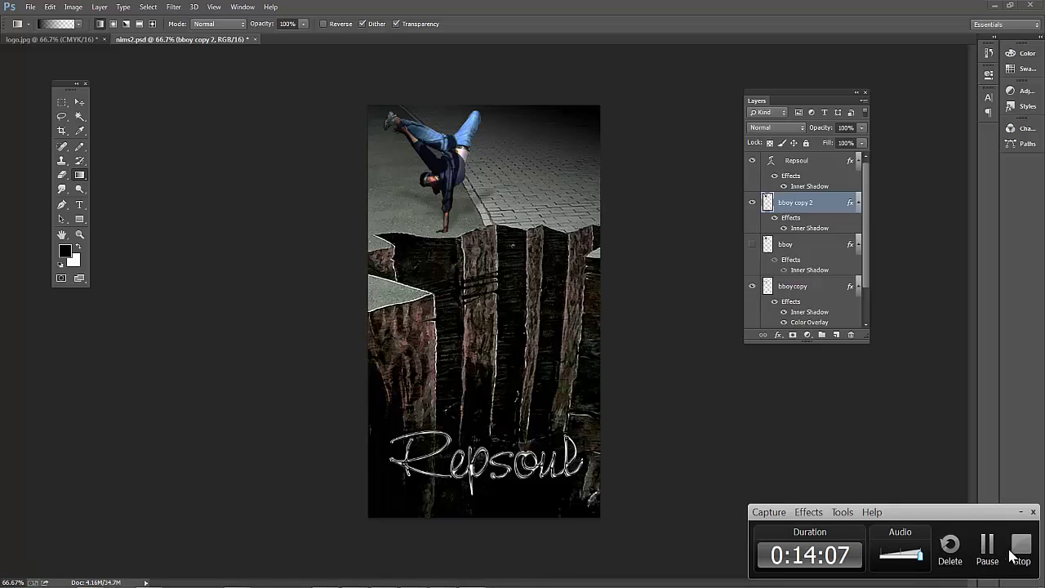